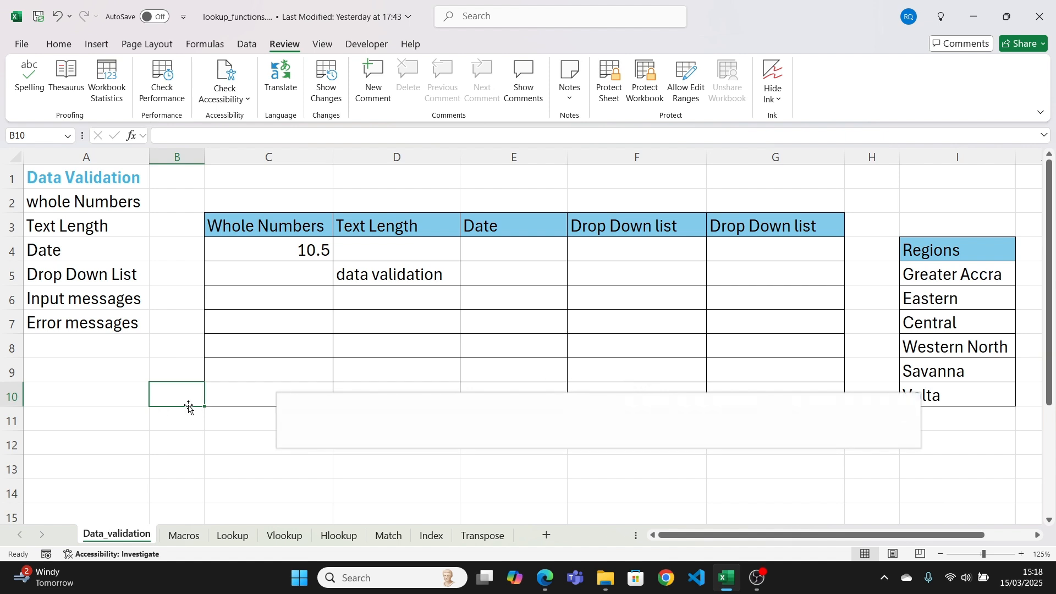
pyautogui.click(266, 248)
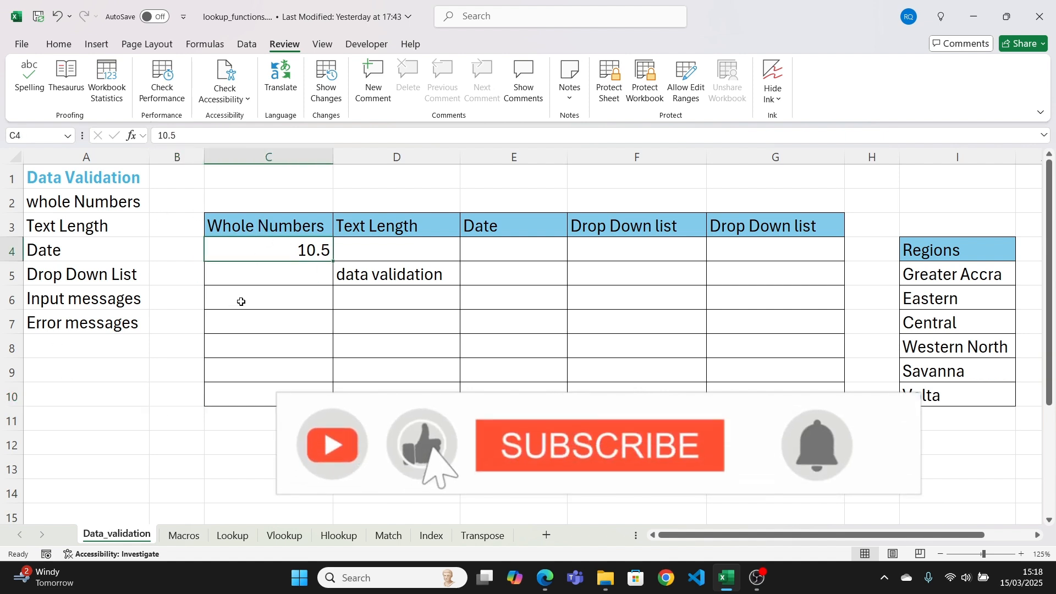
pyautogui.click(260, 270)
pyautogui.click(260, 228)
pyautogui.click(260, 246)
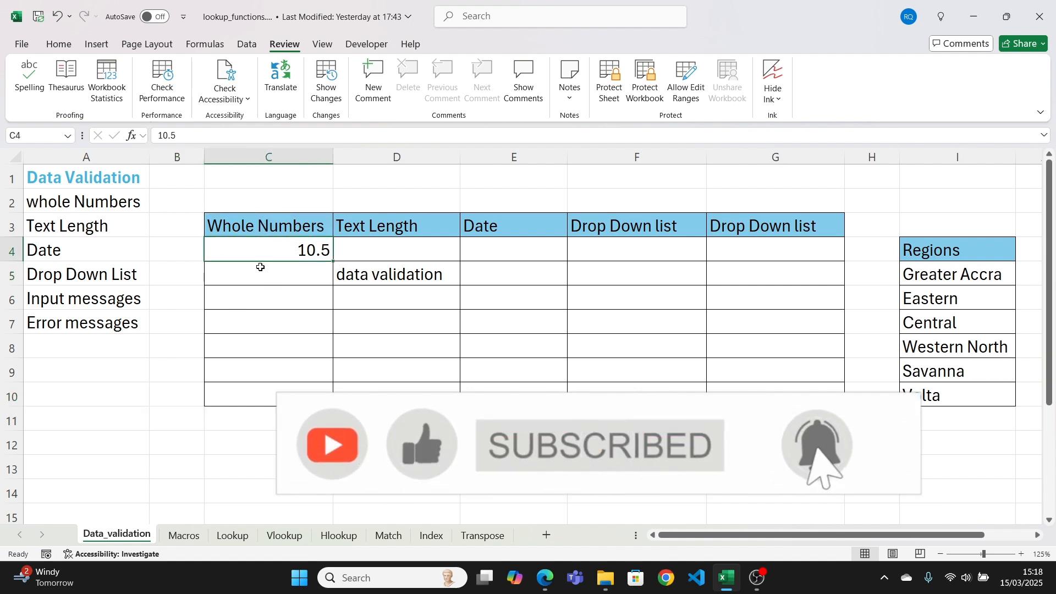
pyautogui.click(261, 274)
pyautogui.click(260, 297)
pyautogui.click(267, 325)
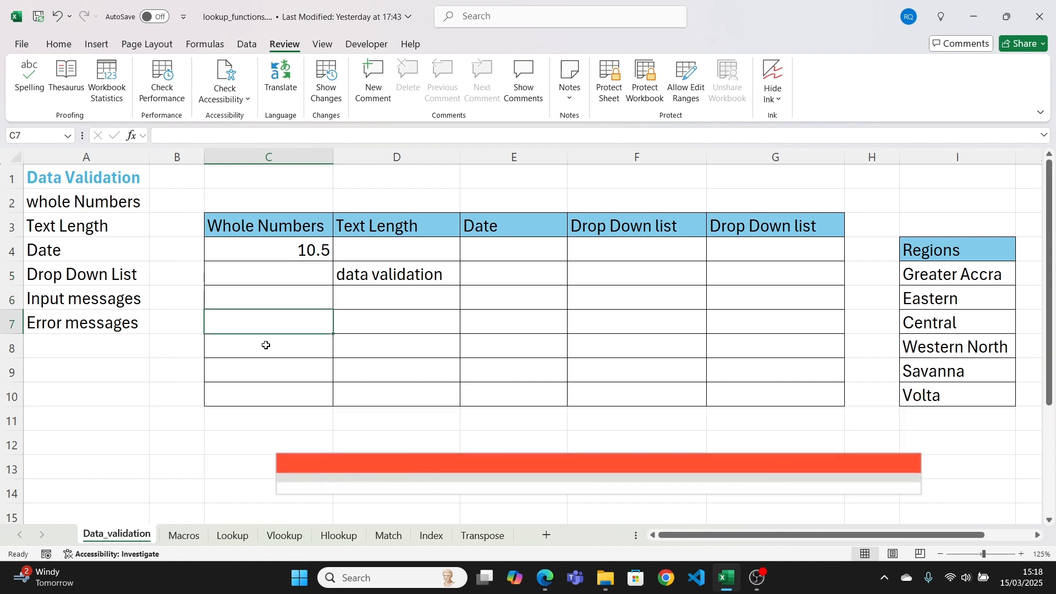
pyautogui.click(266, 344)
pyautogui.click(267, 373)
pyautogui.click(260, 342)
pyautogui.click(259, 295)
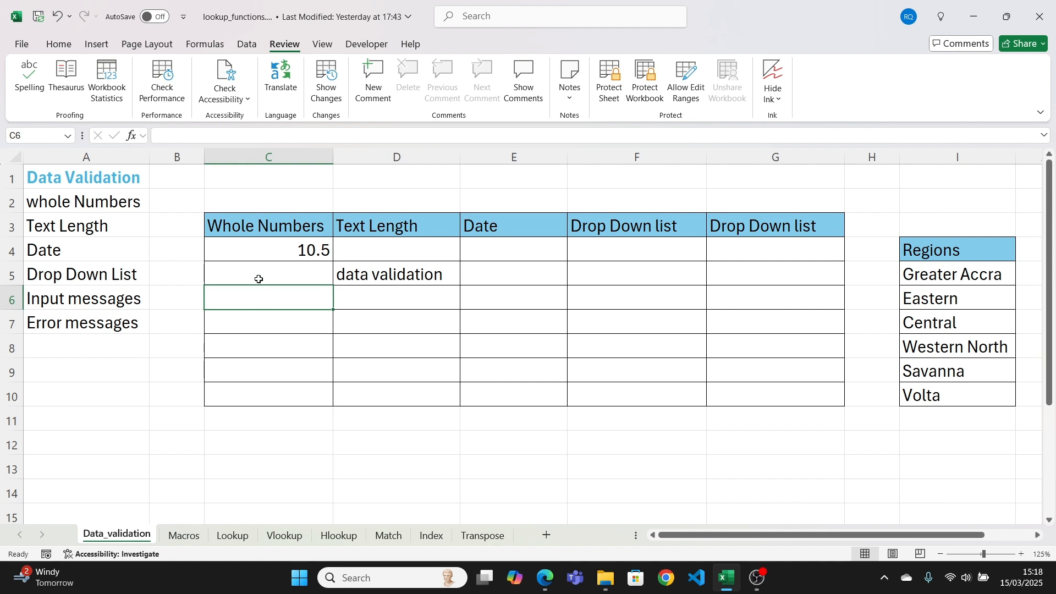
# - Apply a data validation rule to cells C4:C10 that allows only whole numbers between 1 and 10
pyautogui.moveTo(242, 250); pyautogui.dragTo(273, 398)
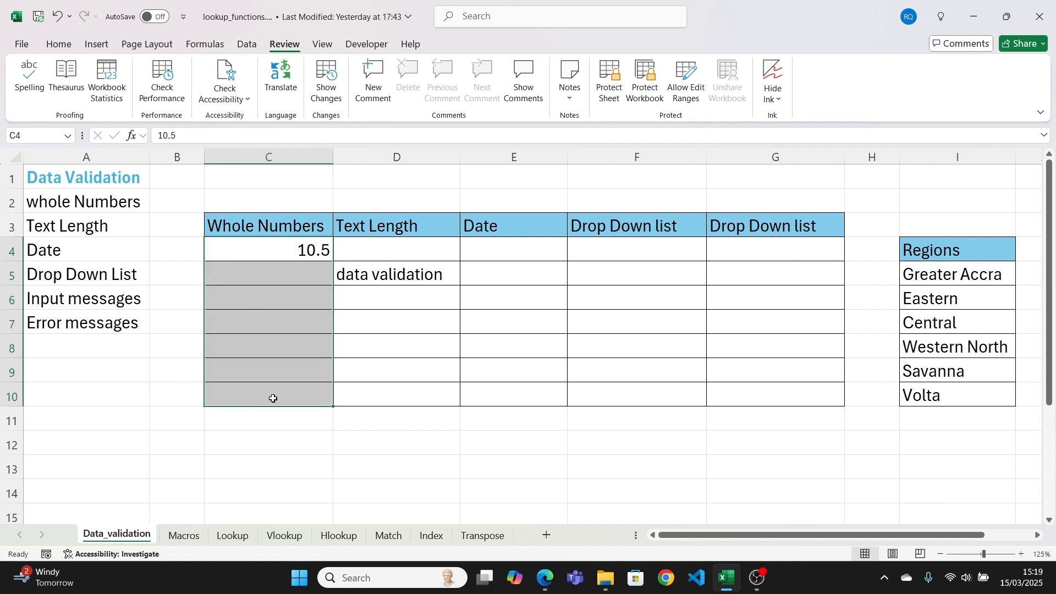
pyautogui.click(248, 47)
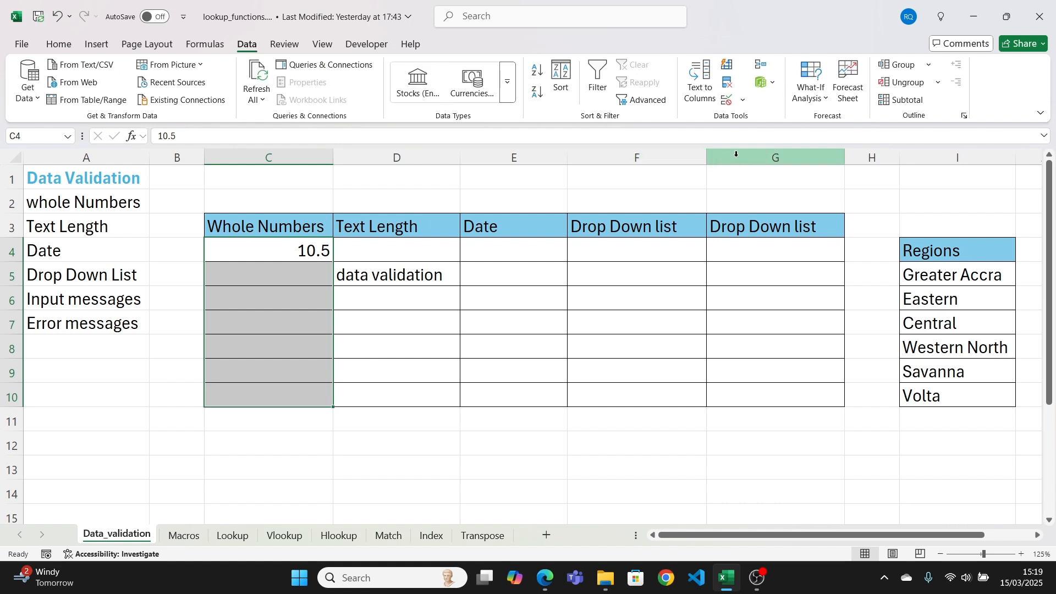
pyautogui.click(729, 102)
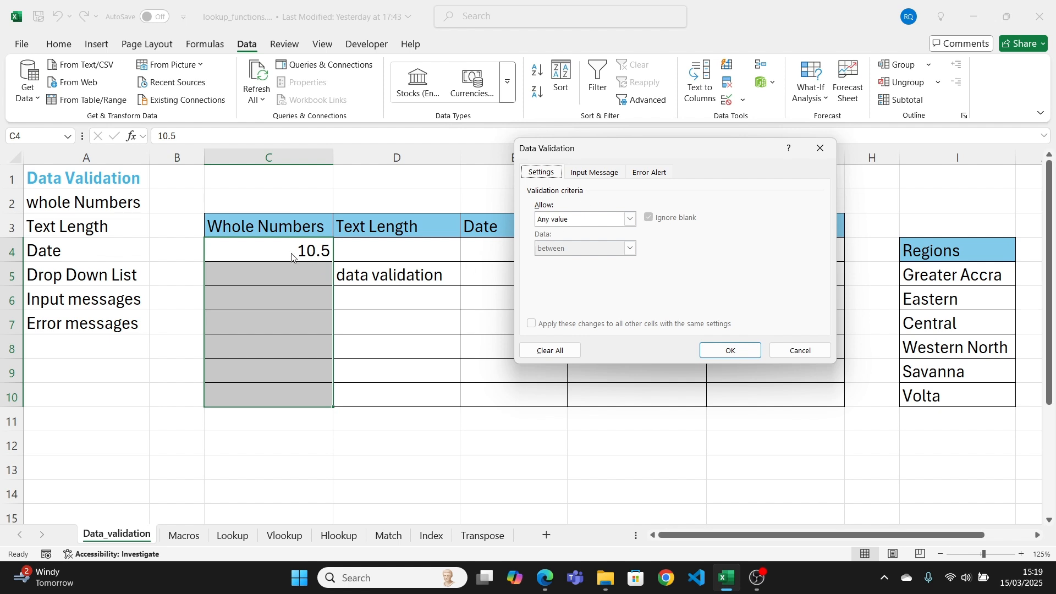
pyautogui.click(630, 220)
pyautogui.click(601, 241)
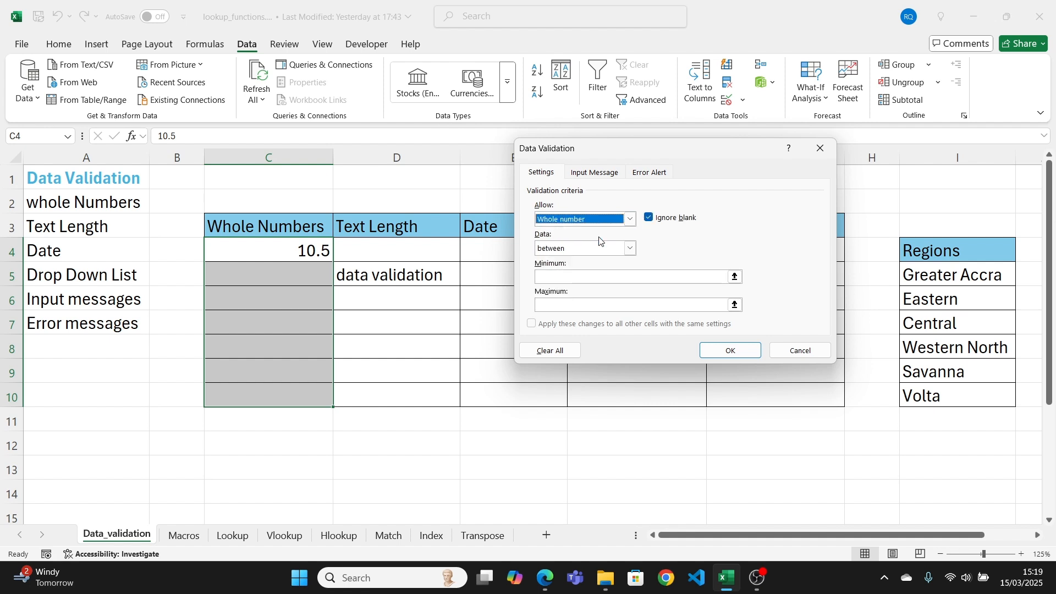
pyautogui.click(629, 250)
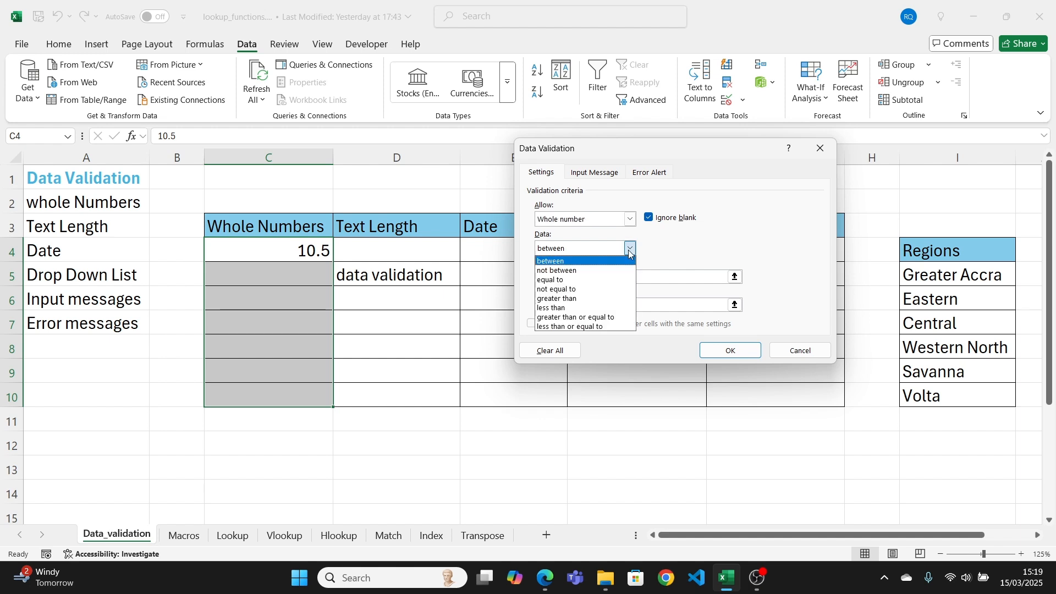
pyautogui.click(629, 250)
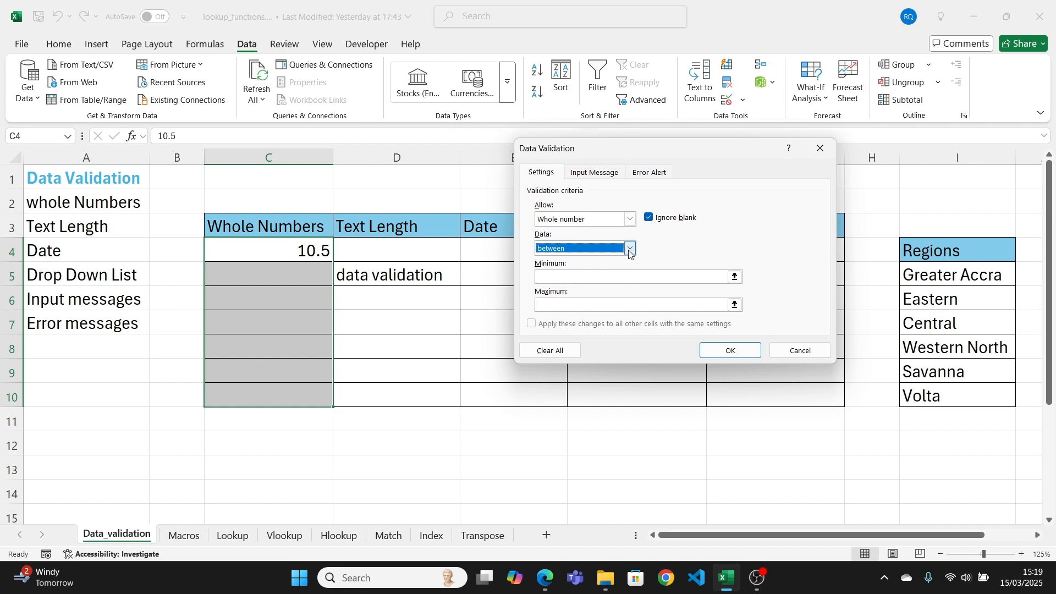
pyautogui.click(596, 277)
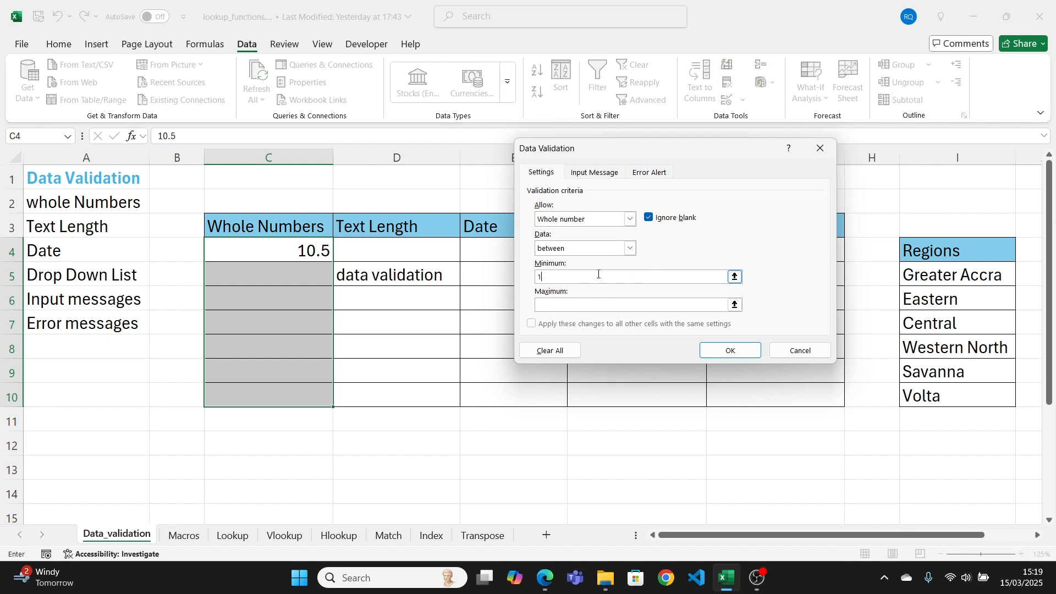
pyautogui.click(604, 305)
pyautogui.click(742, 351)
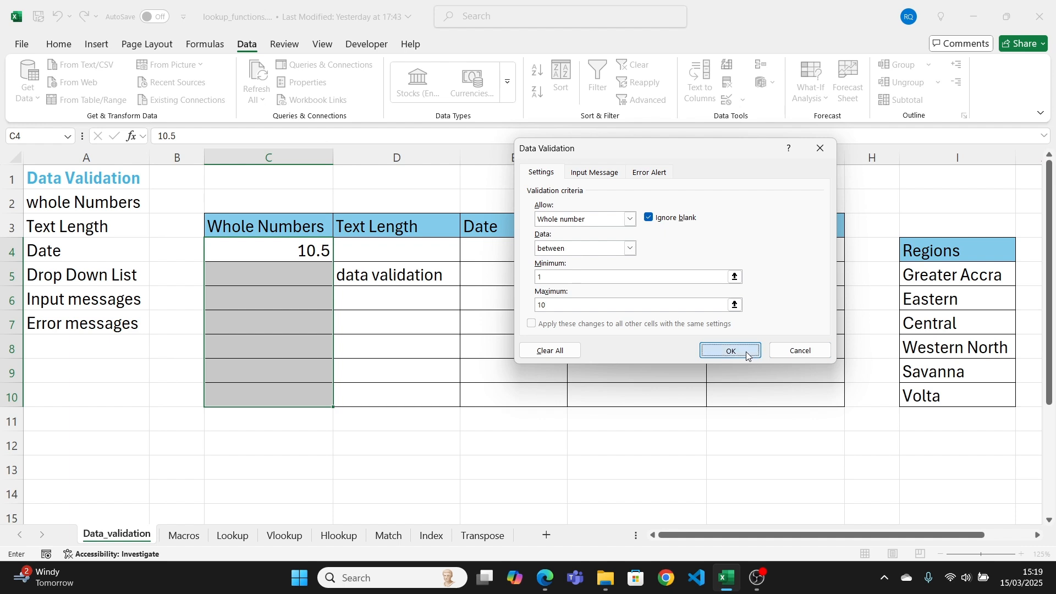
# - Enter 2 in cell C5 and 10 in cell C6 of the Whole Numbers column
pyautogui.click(356, 323)
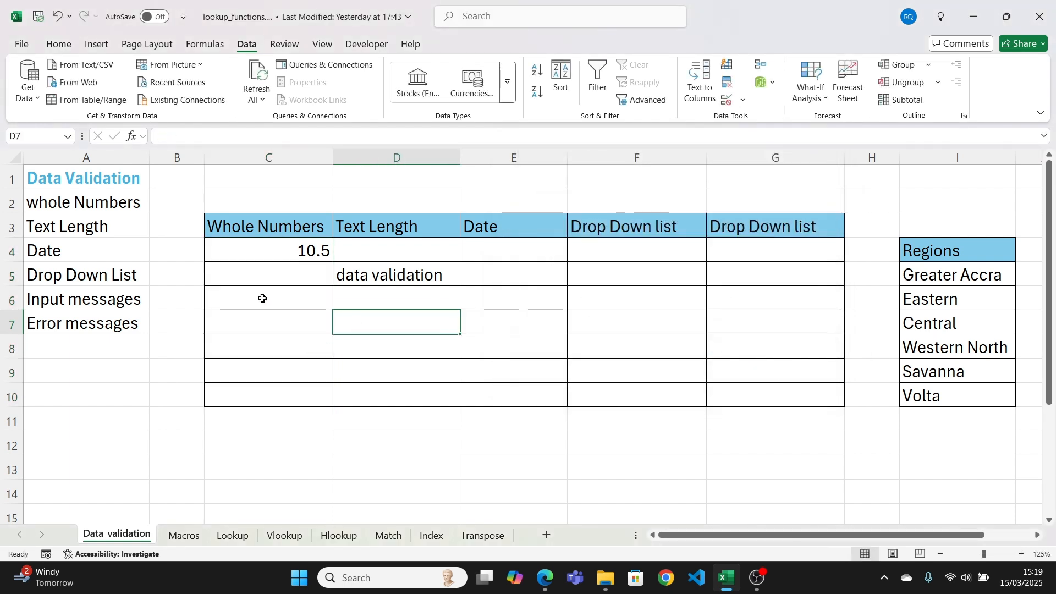
pyautogui.click(262, 297)
pyautogui.click(257, 271)
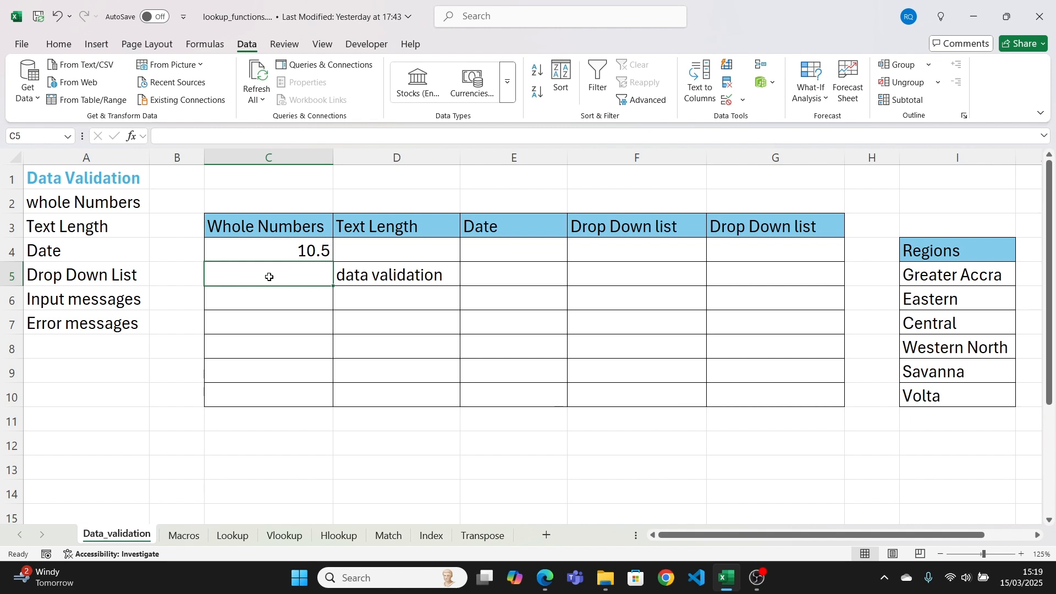
pyautogui.write('2')
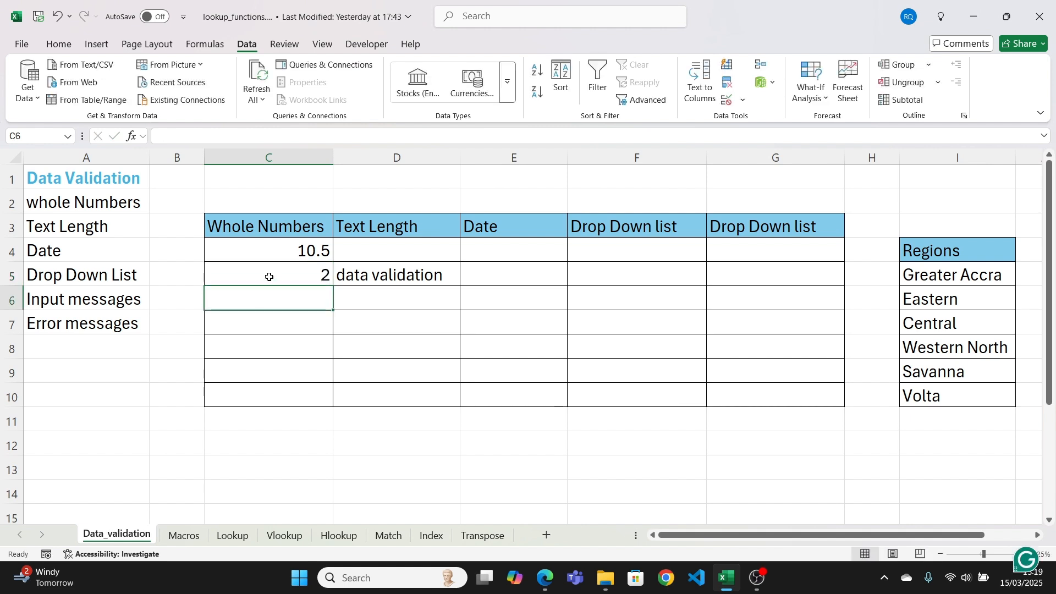
pyautogui.press('Return')
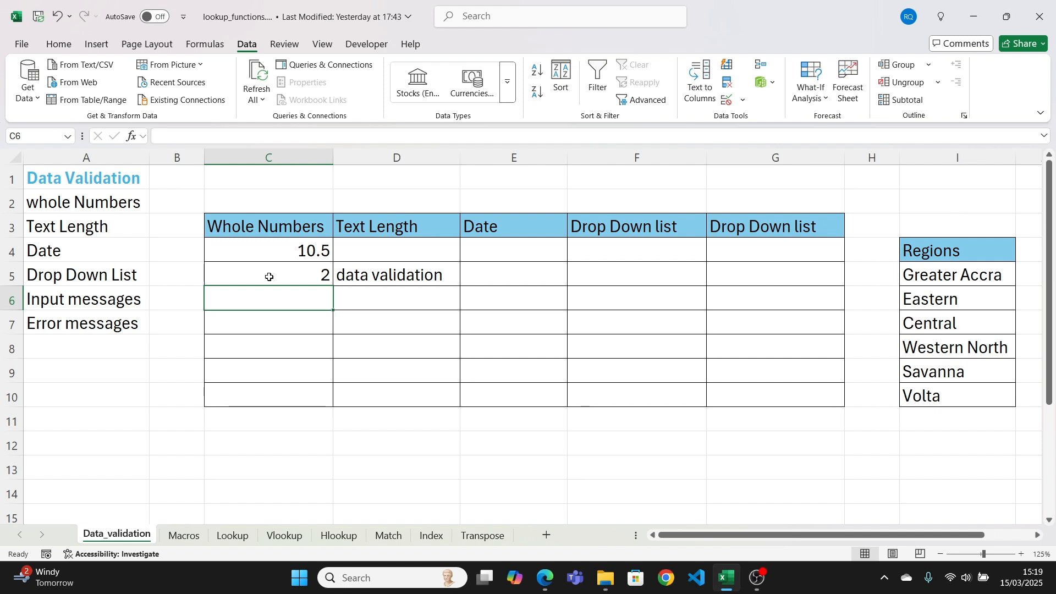
pyautogui.write('10')
pyautogui.press('Return')
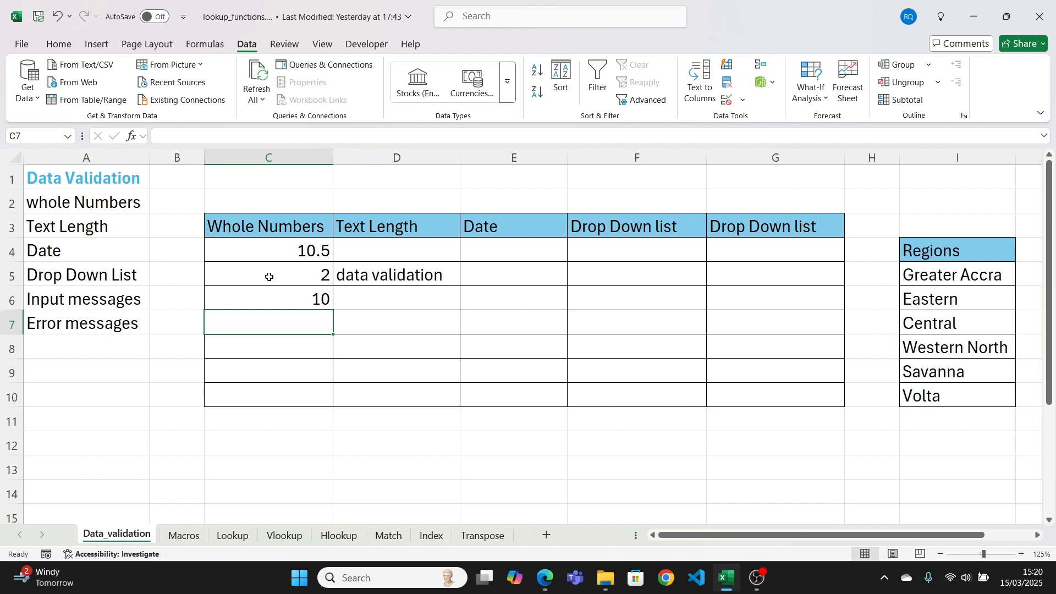
# - Test the whole-number rule by trying to enter 11 in cell C7, and cancel the entry
pyautogui.write('11')
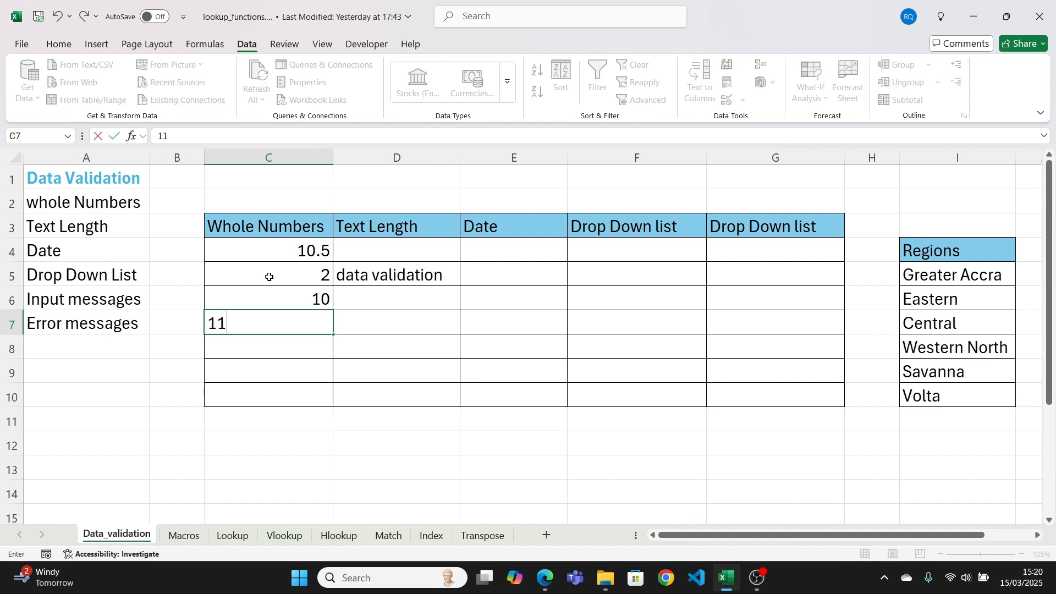
pyautogui.press('Return')
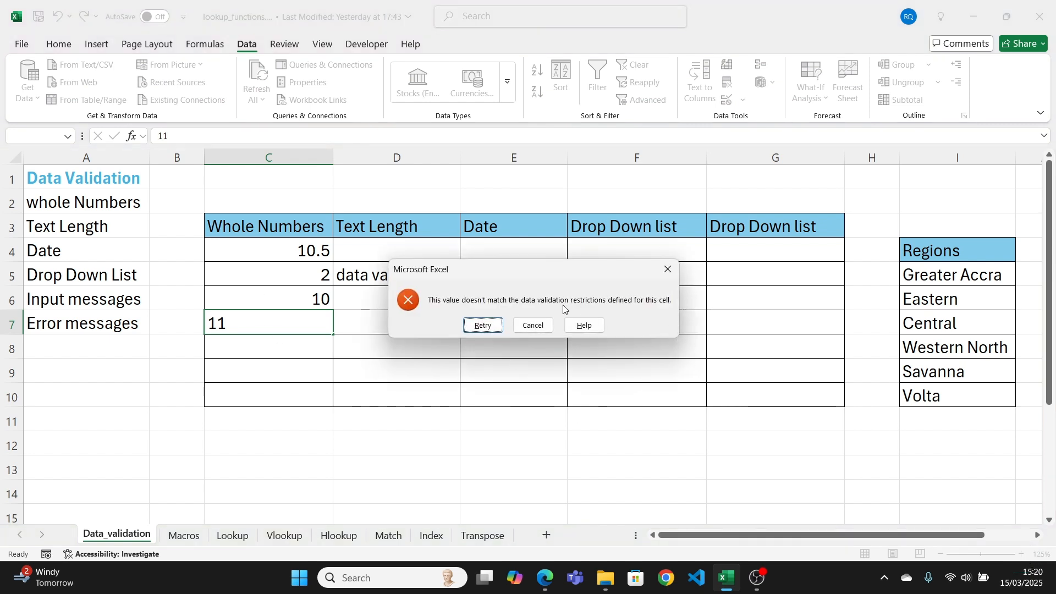
pyautogui.click(532, 325)
pyautogui.click(303, 353)
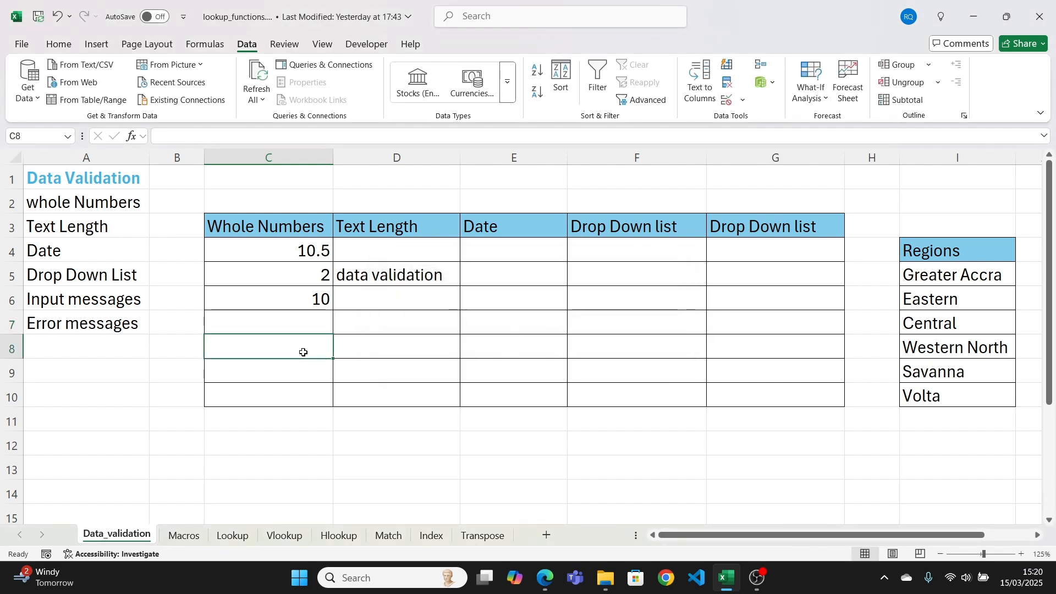
pyautogui.click(295, 321)
pyautogui.click(271, 275)
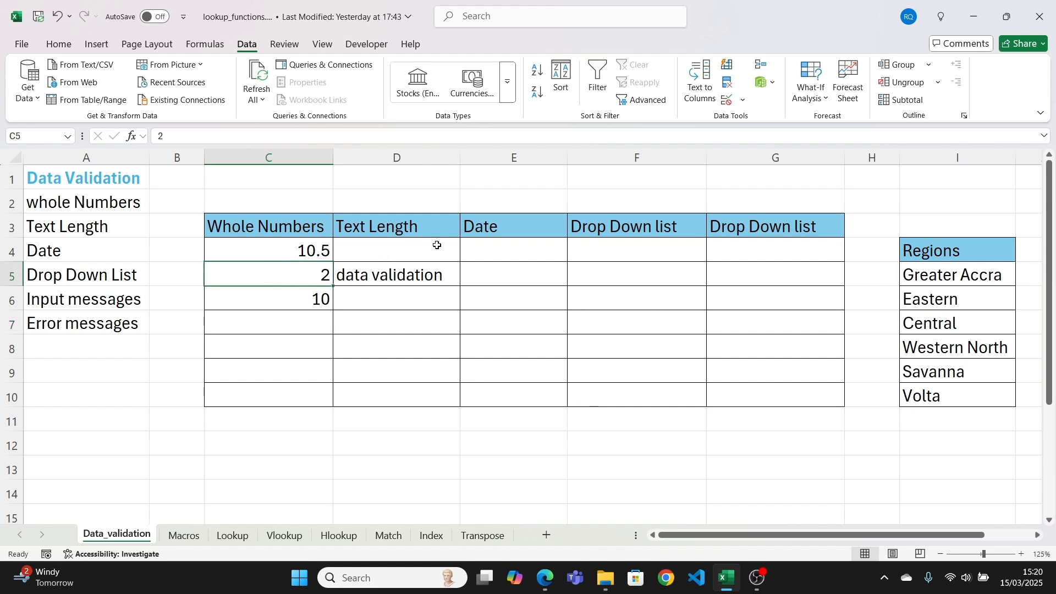
# - Apply a text length validation rule of type between, with a minimum of 1 and a maximum limit, to cells D4:D10
pyautogui.moveTo(409, 250); pyautogui.dragTo(410, 394)
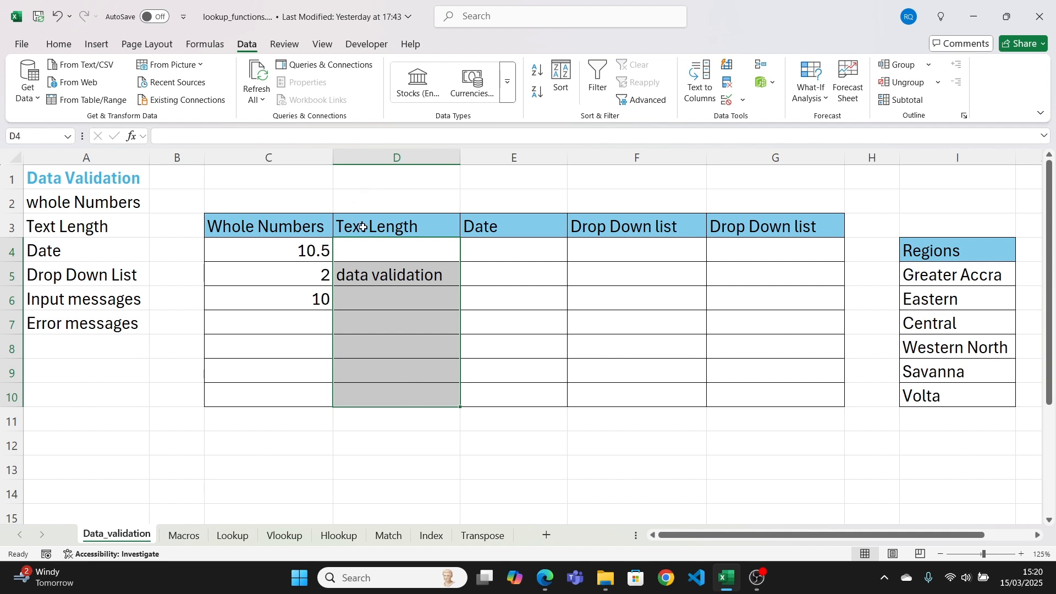
pyautogui.click(728, 101)
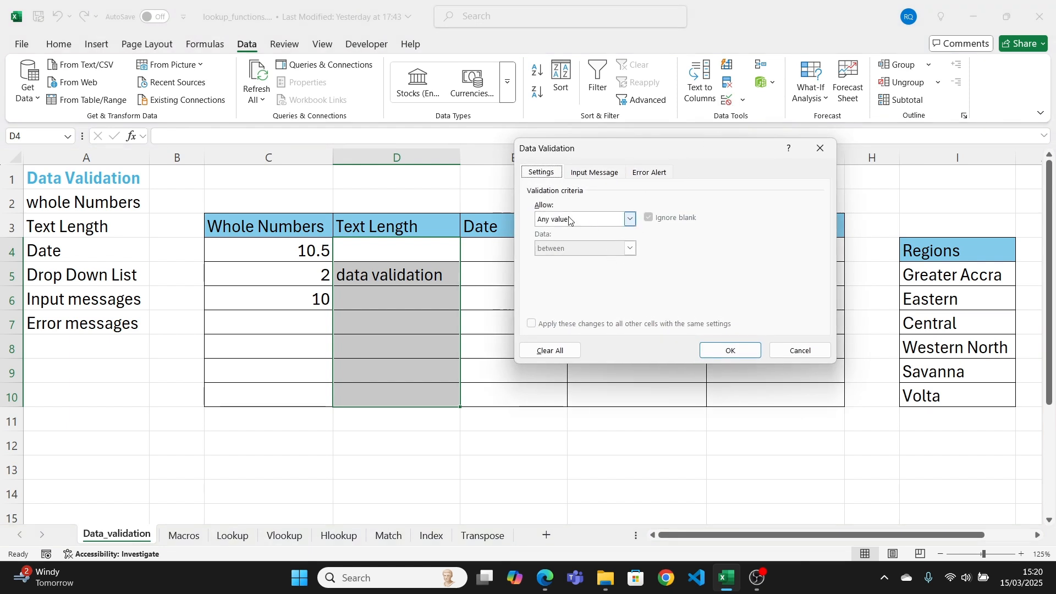
pyautogui.click(630, 221)
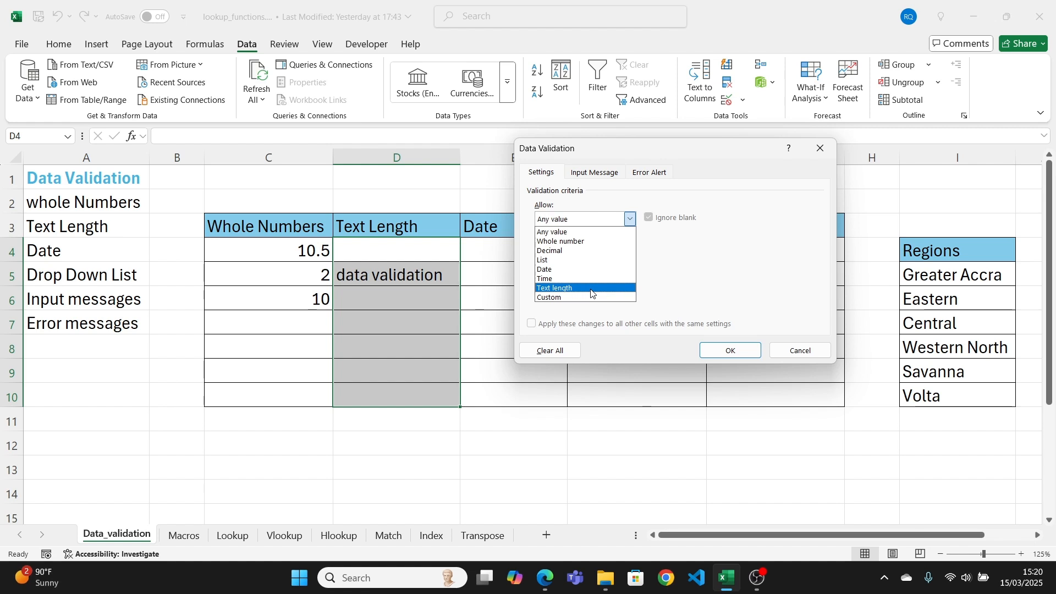
pyautogui.click(555, 288)
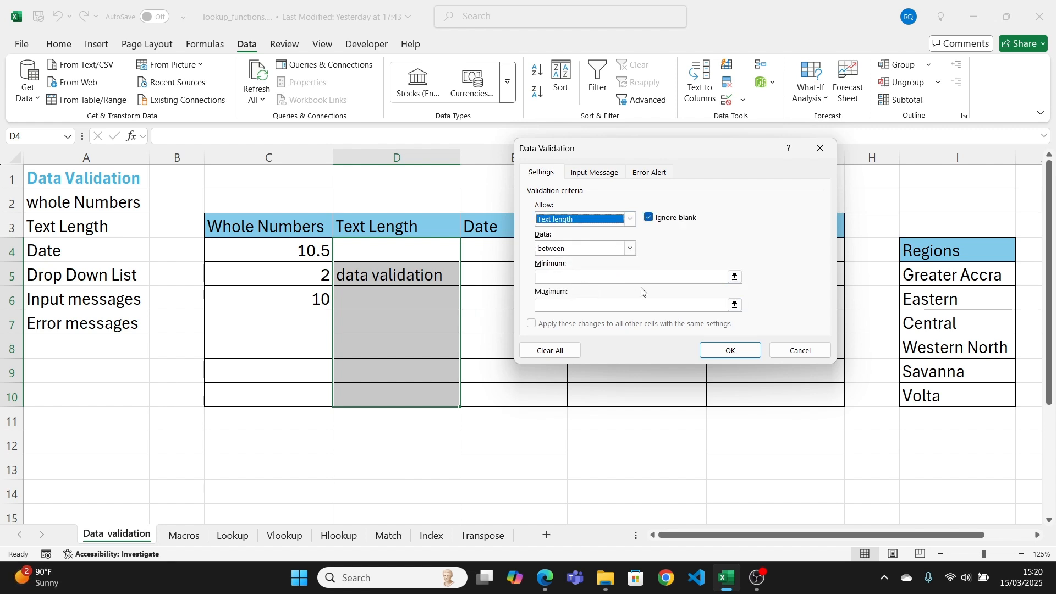
pyautogui.click(659, 277)
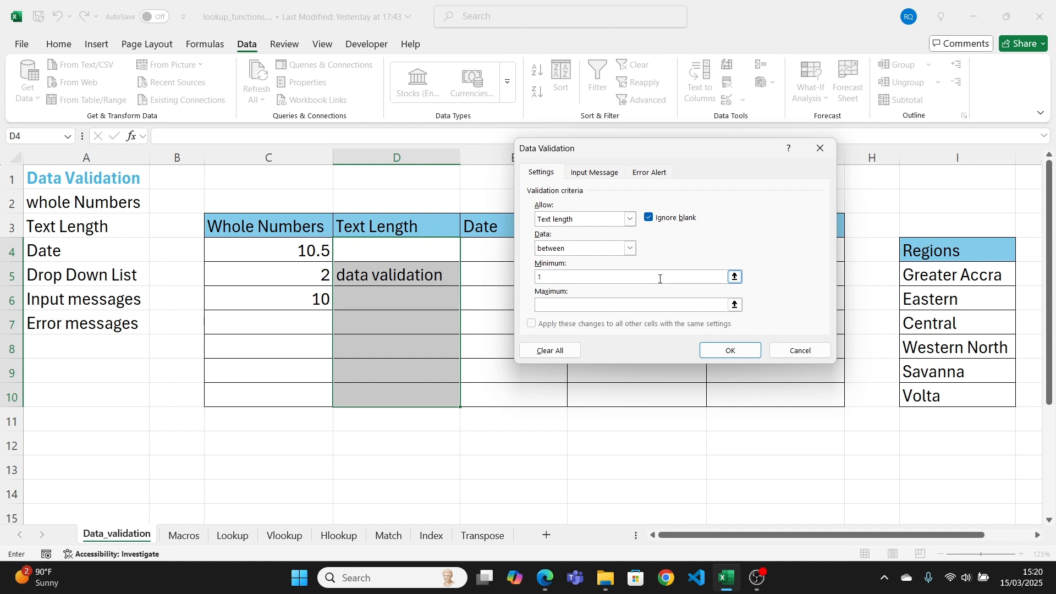
pyautogui.click(640, 306)
pyautogui.click(728, 350)
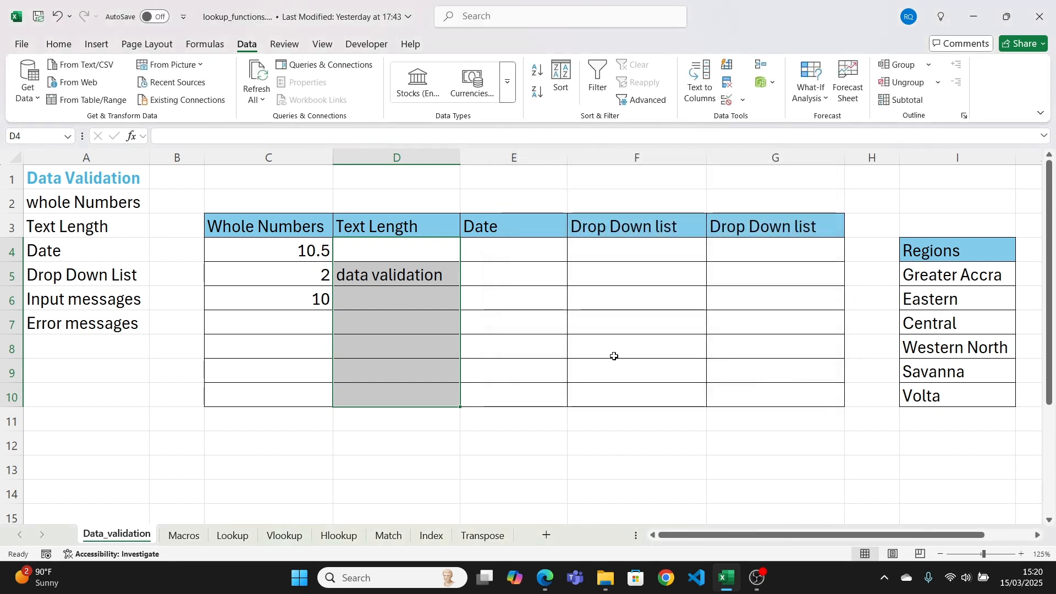
# - Enter "hello" in cell D6 of the Text Length column
pyautogui.click(431, 348)
pyautogui.click(430, 300)
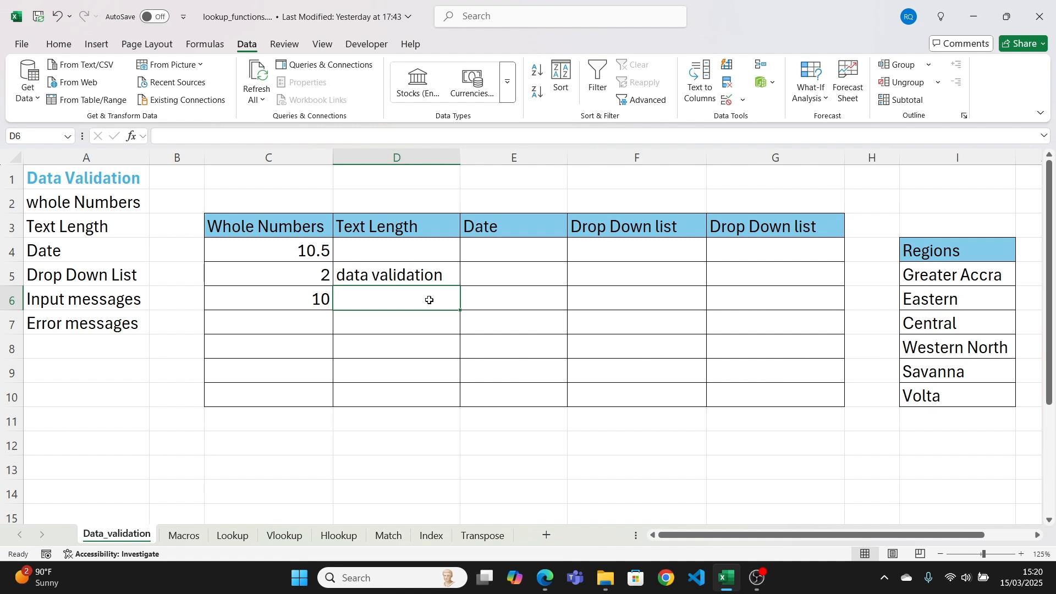
pyautogui.write('hello')
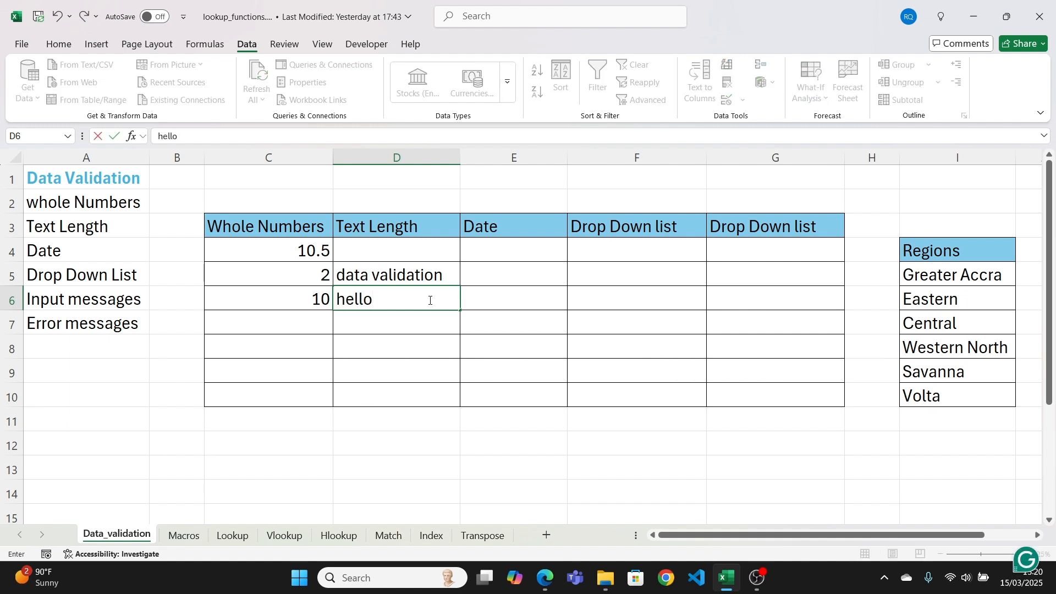
pyautogui.press('Return')
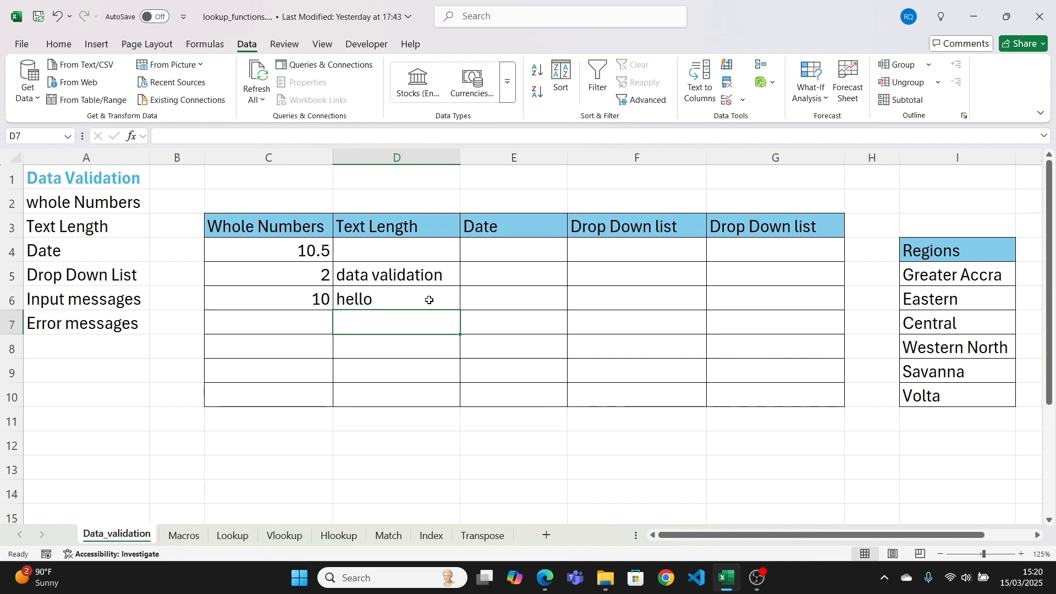
# - Test the text length rule by trying to enter "hello world" in cell D7, and cancel the entry
pyautogui.write('hell')
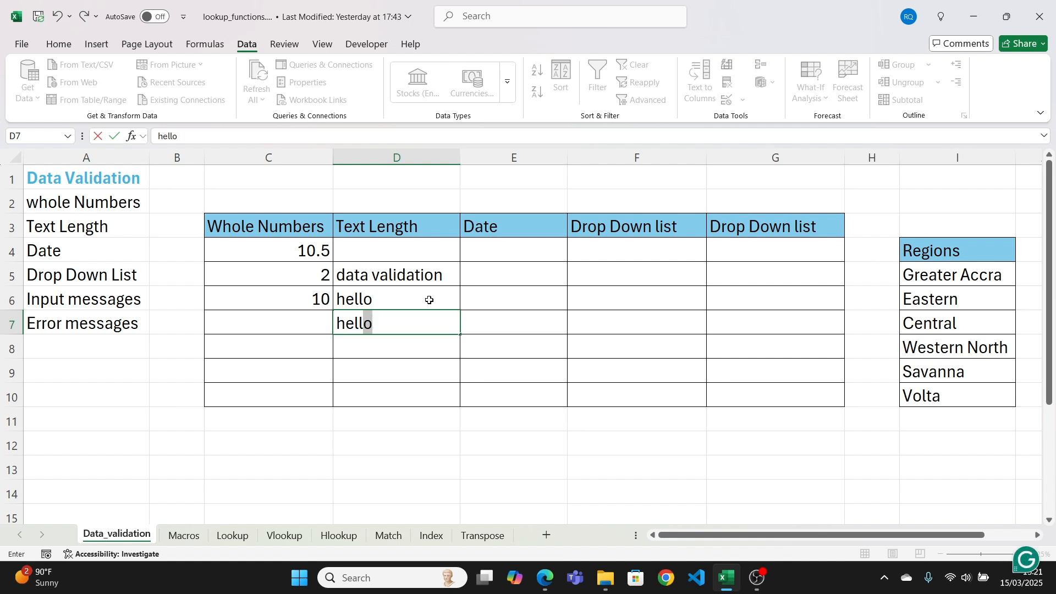
pyautogui.write('o world')
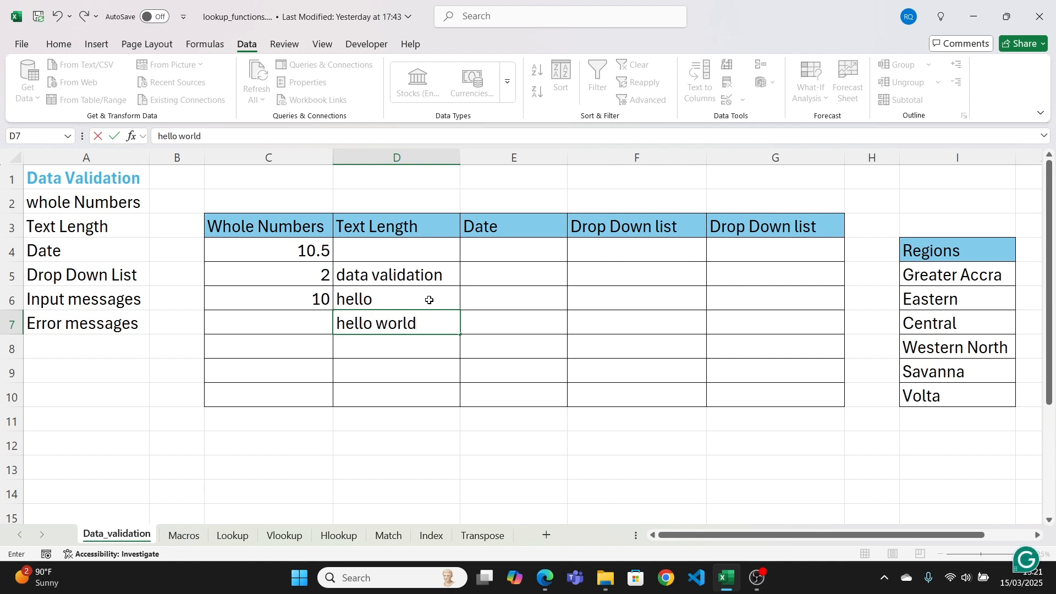
pyautogui.press('Return')
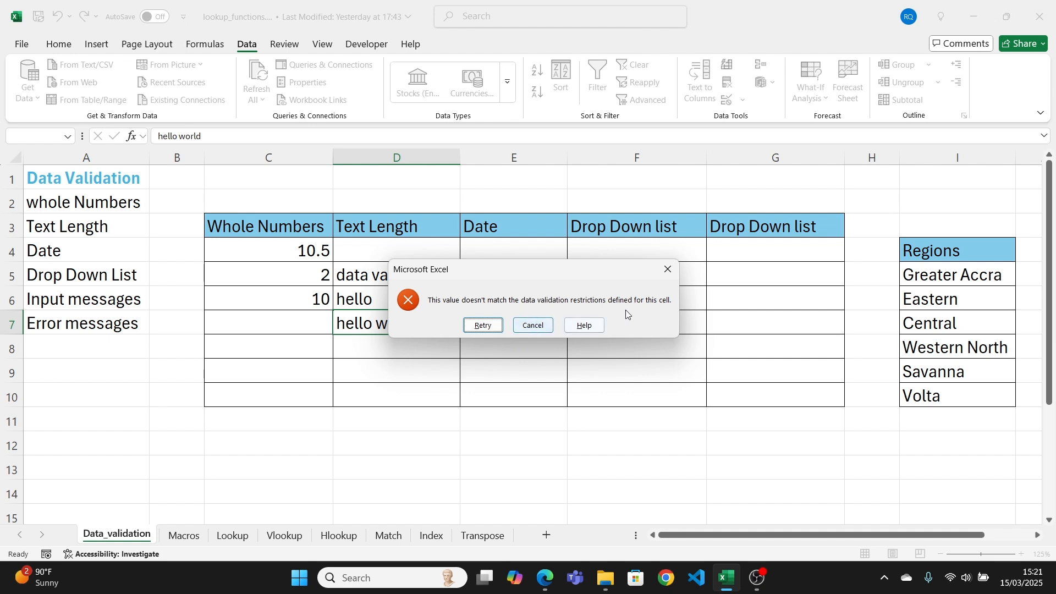
pyautogui.click(667, 269)
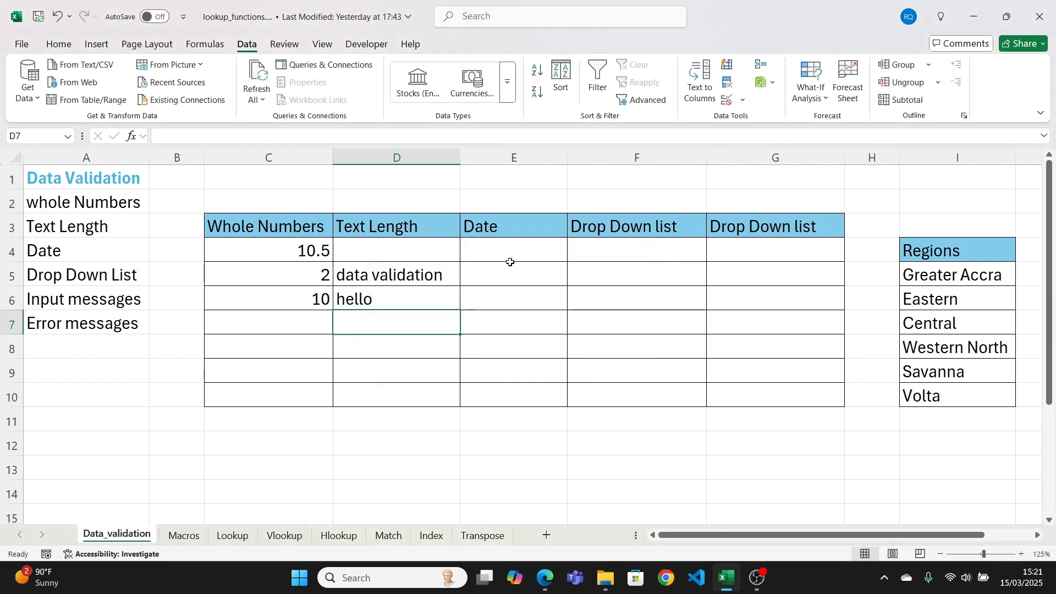
# - Apply a date validation rule of type between, with a start date of 1/01/2019 and an end date, to cells E4:E10
pyautogui.moveTo(509, 274); pyautogui.dragTo(547, 404)
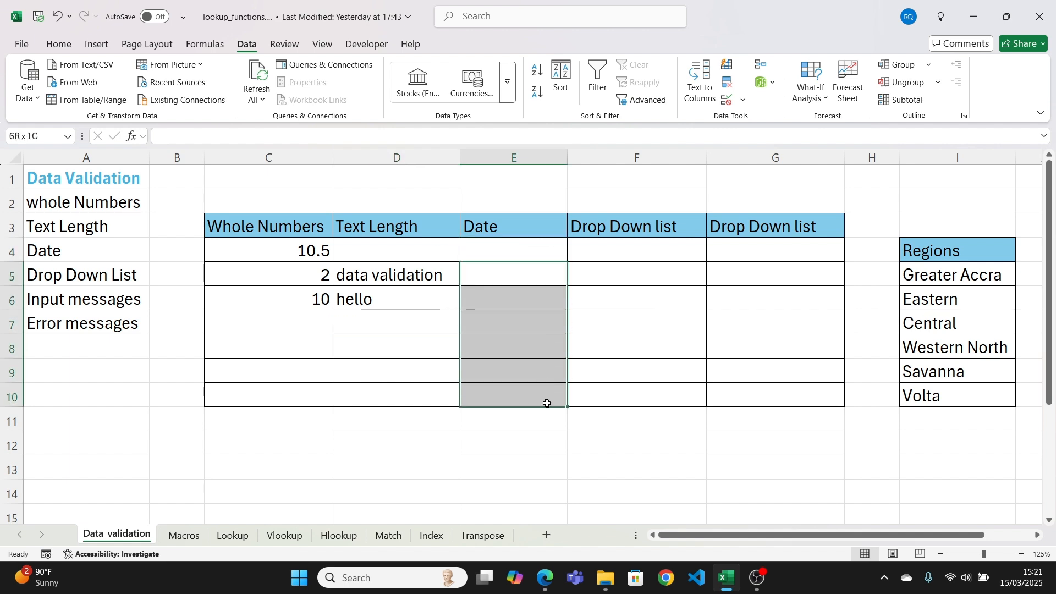
pyautogui.click(592, 272)
pyautogui.moveTo(502, 250); pyautogui.dragTo(511, 391)
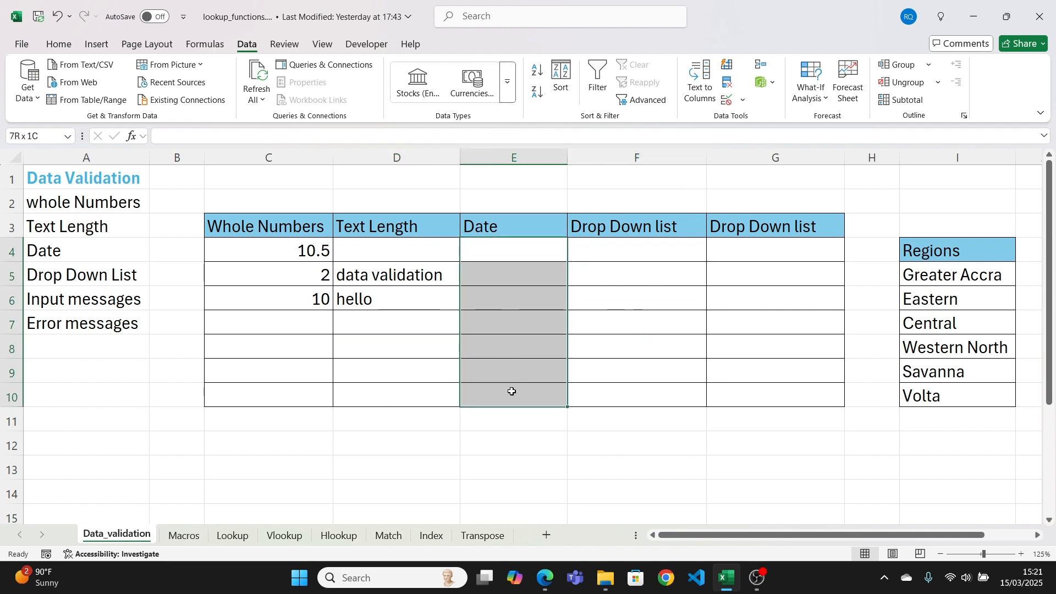
pyautogui.click(727, 100)
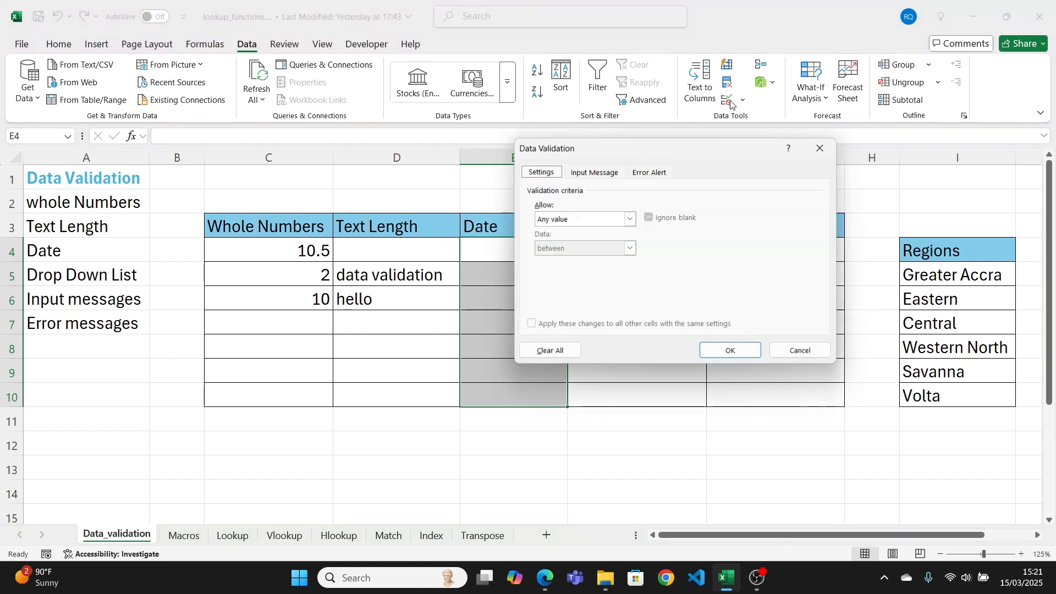
pyautogui.click(631, 219)
pyautogui.click(586, 268)
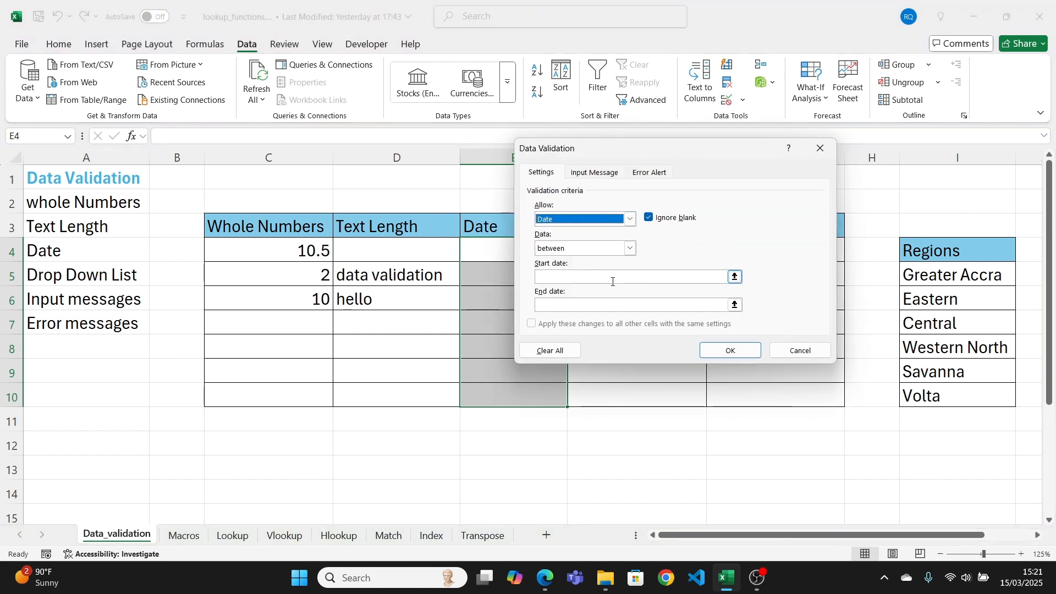
pyautogui.click(605, 279)
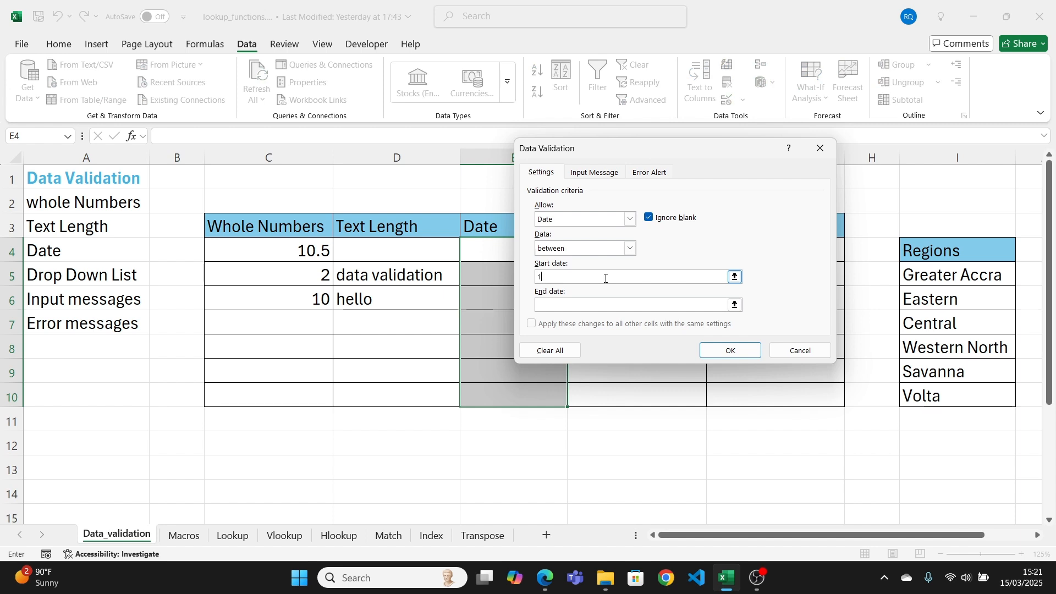
pyautogui.write('1/01/2019')
pyautogui.press('Tab')
pyautogui.write('3')
pyautogui.click(710, 351)
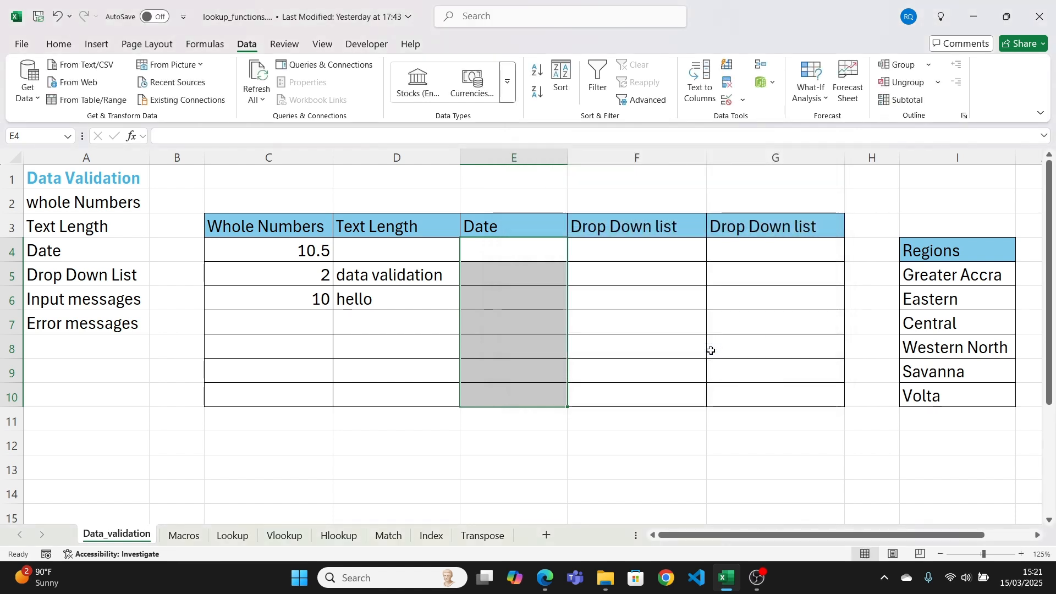
# - Test the date rule by trying to enter 15/03/2025 in cell E4, and choose to retry the entry
pyautogui.click(505, 281)
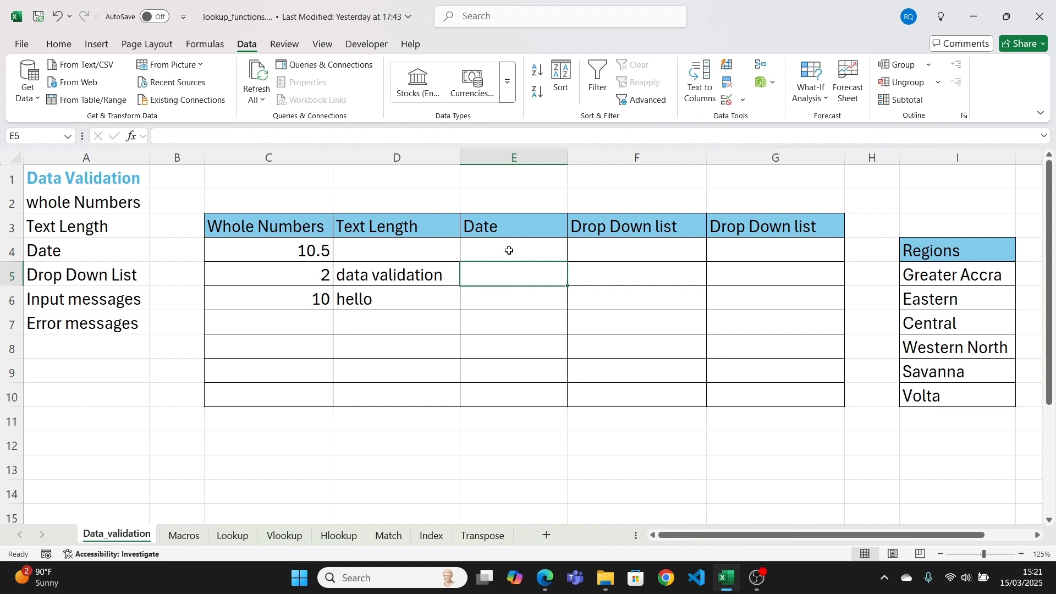
pyautogui.click(509, 250)
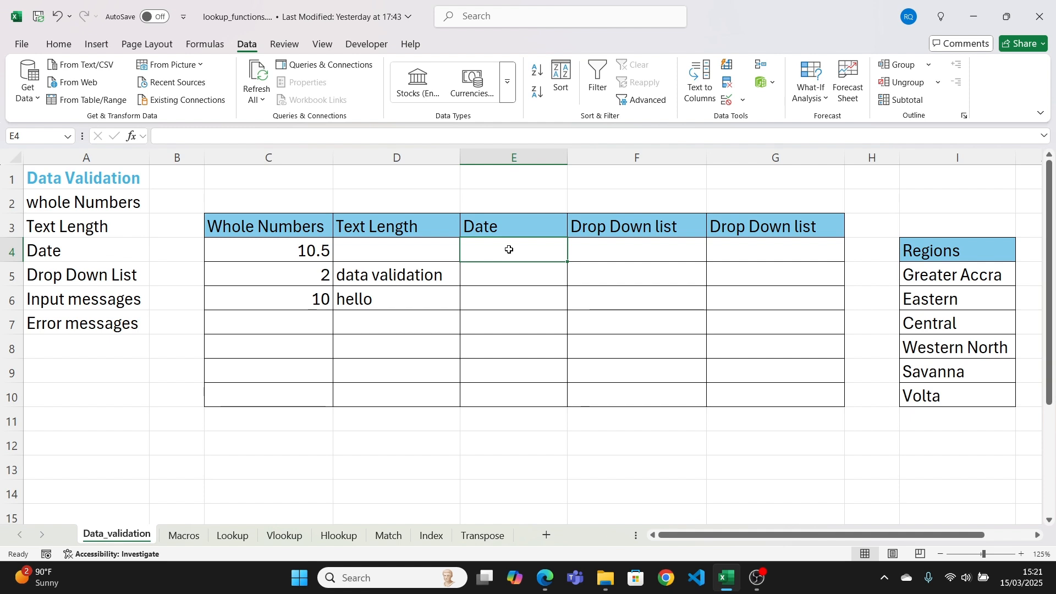
pyautogui.write('15/0')
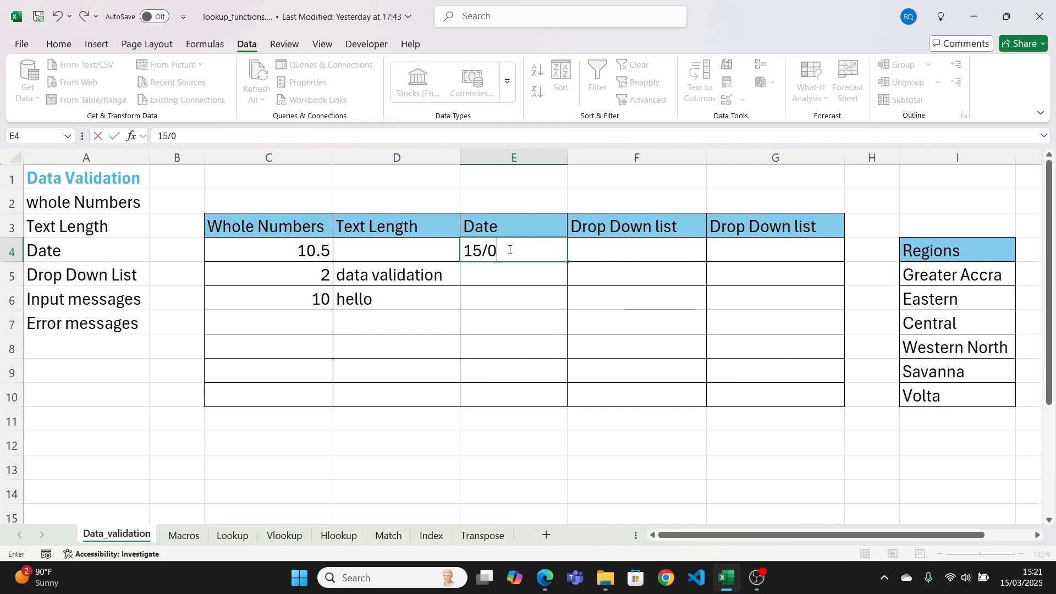
pyautogui.write('3/2025')
pyautogui.press('Return')
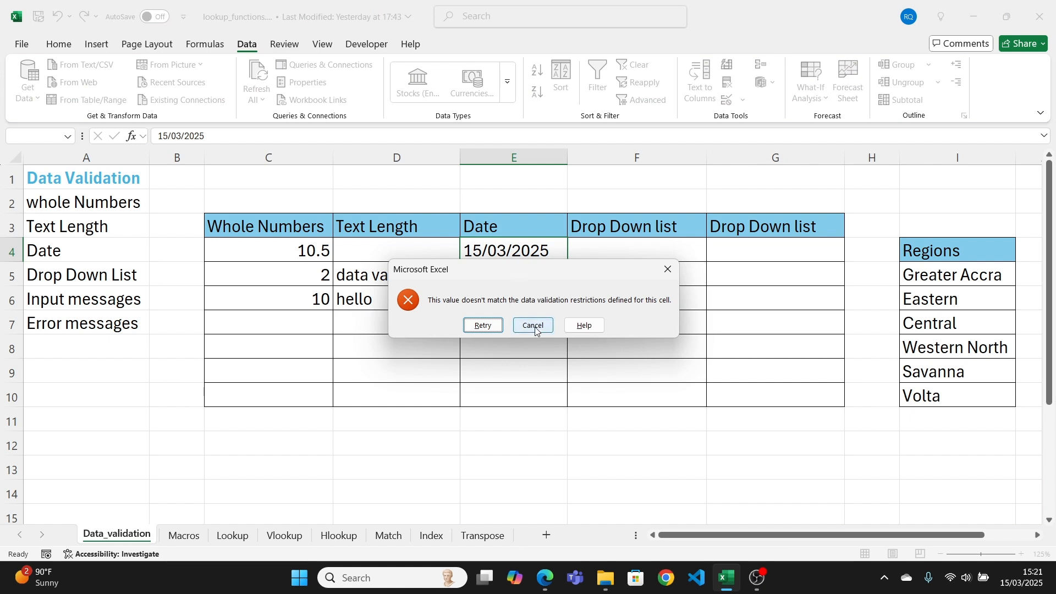
pyautogui.click(497, 328)
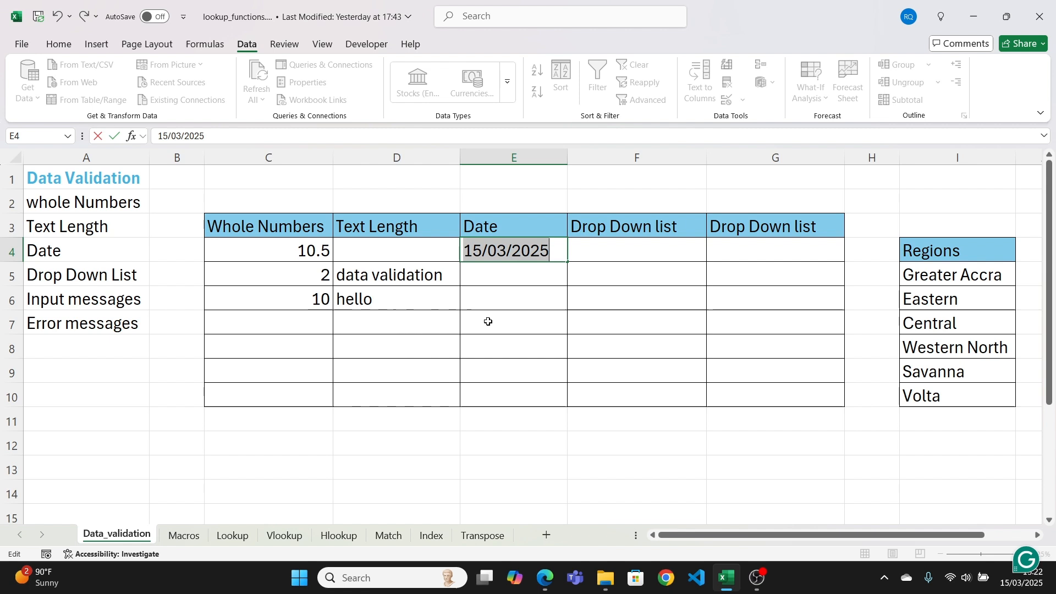
# - Enter the date 14/02/2024 in cell E4 of the Date column
pyautogui.write('14/0')
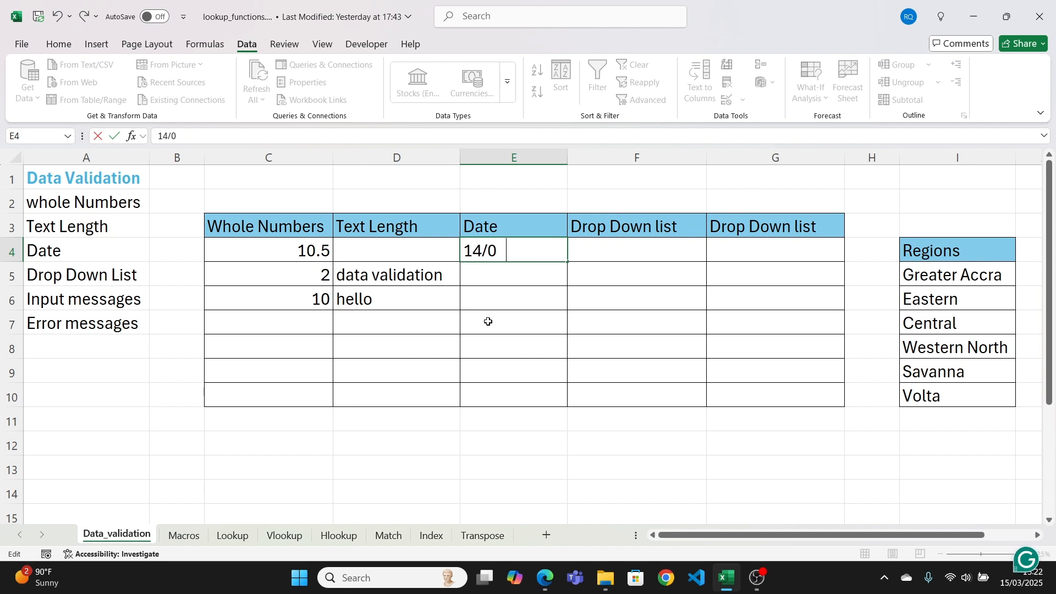
pyautogui.write('2/2024')
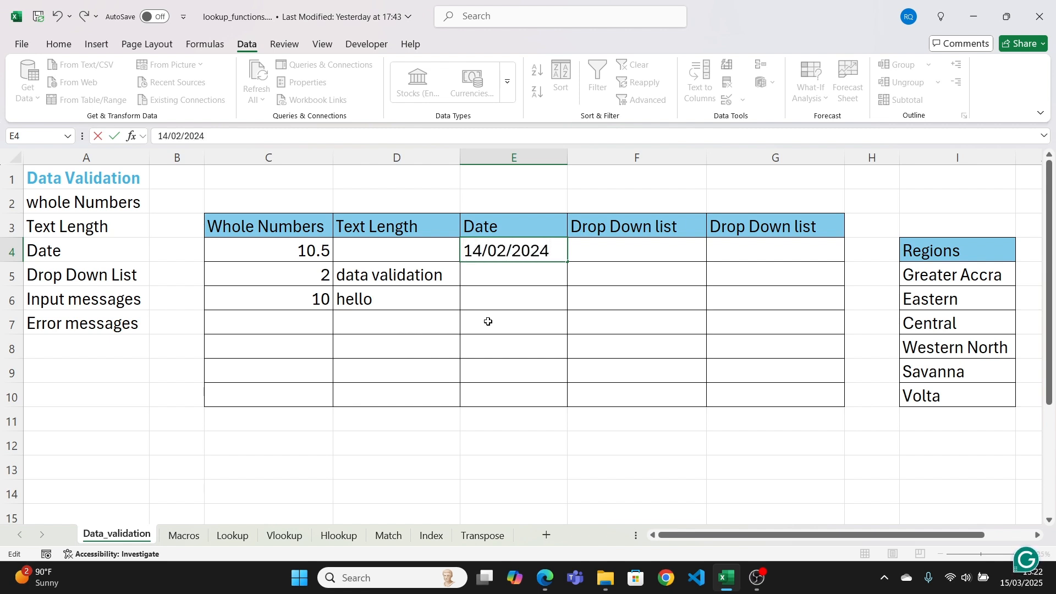
pyautogui.press('Return')
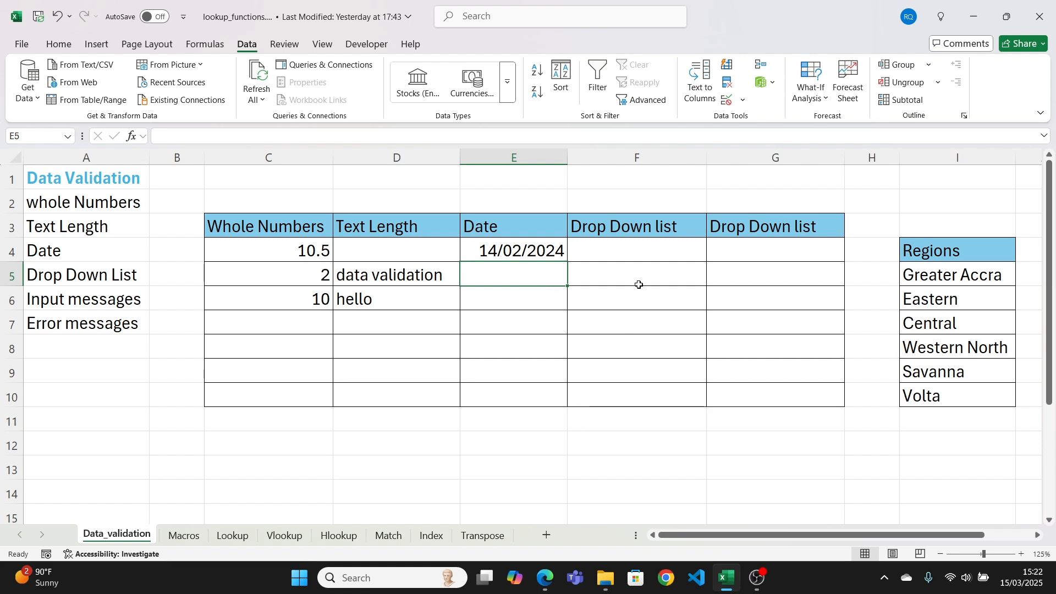
# - Apply a list validation rule with the source entries Ghana, Togo, Nigeria, Niger to cells F4:F10
pyautogui.moveTo(618, 249); pyautogui.dragTo(640, 389)
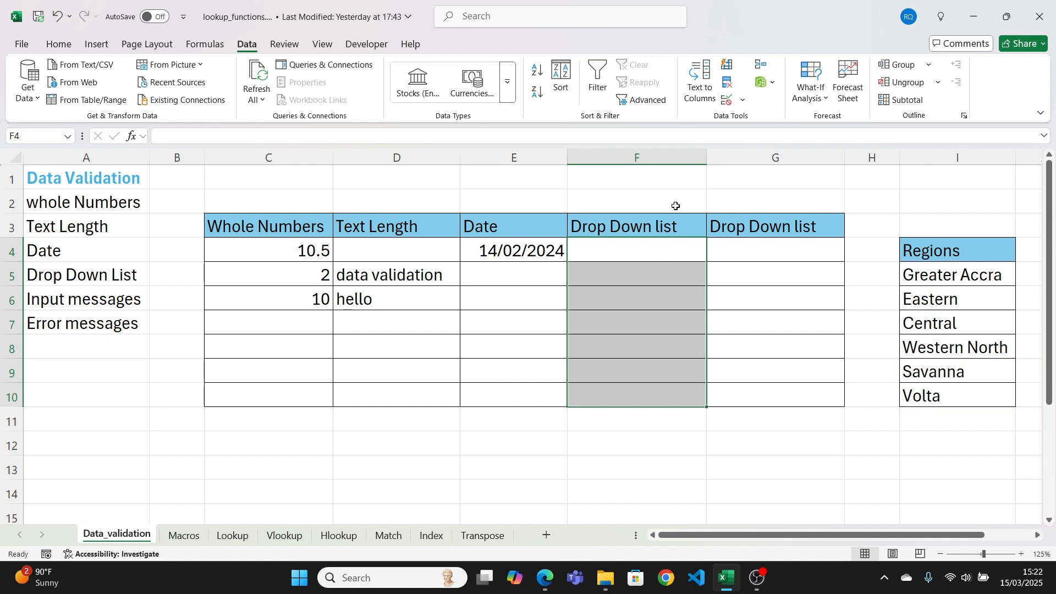
pyautogui.click(726, 100)
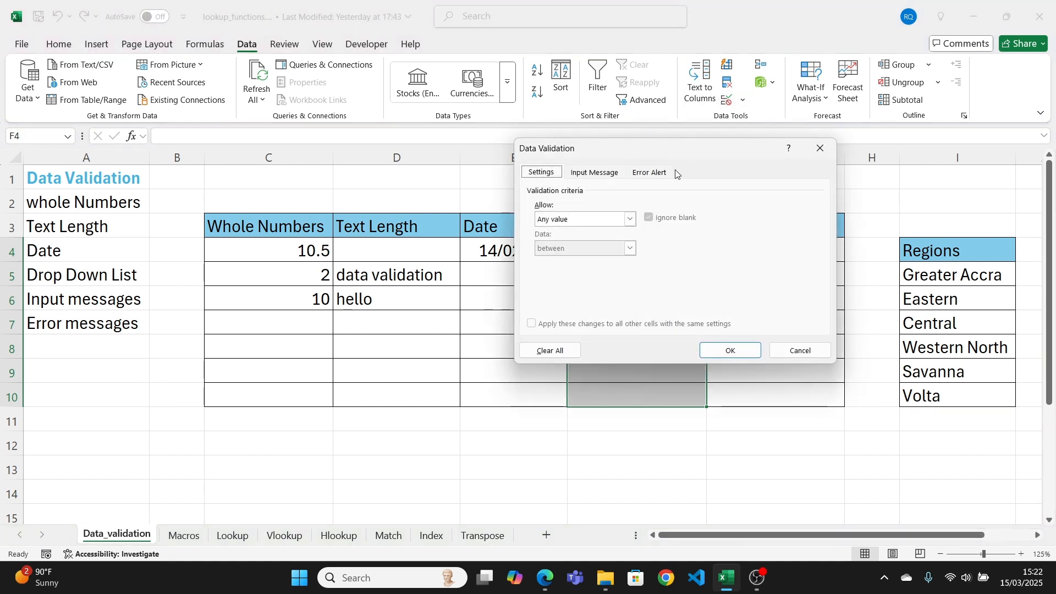
pyautogui.click(630, 220)
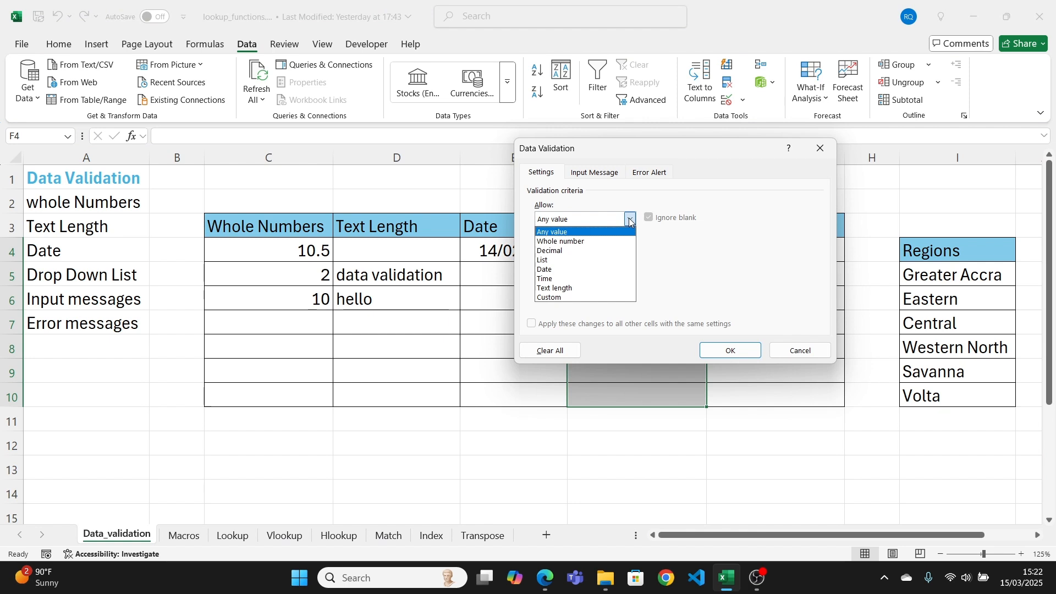
pyautogui.click(575, 260)
pyautogui.click(568, 276)
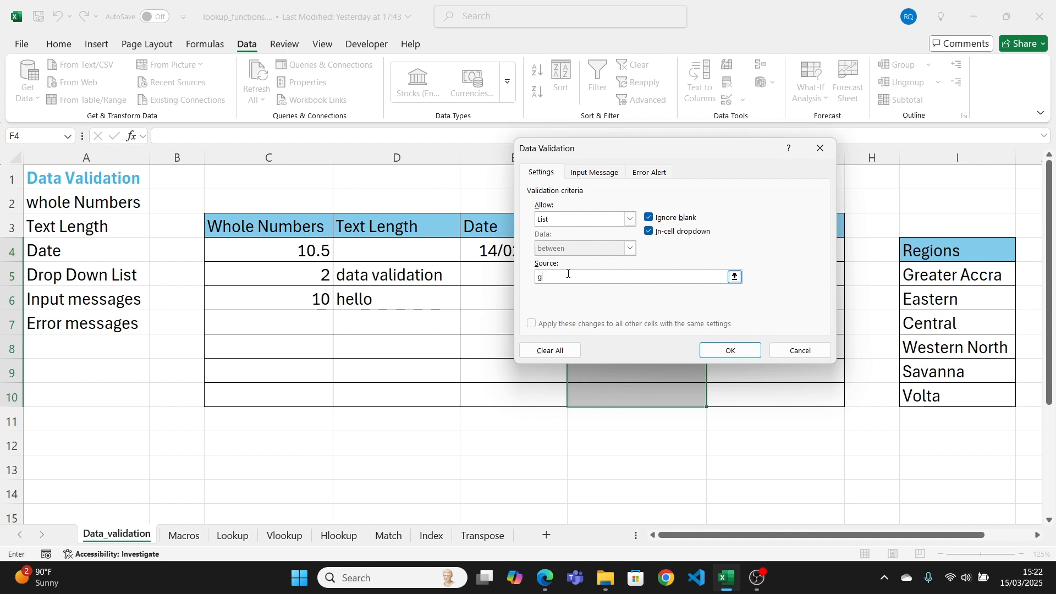
pyautogui.write('Ghana, Togo, Nigeria, Niger')
pyautogui.click(737, 350)
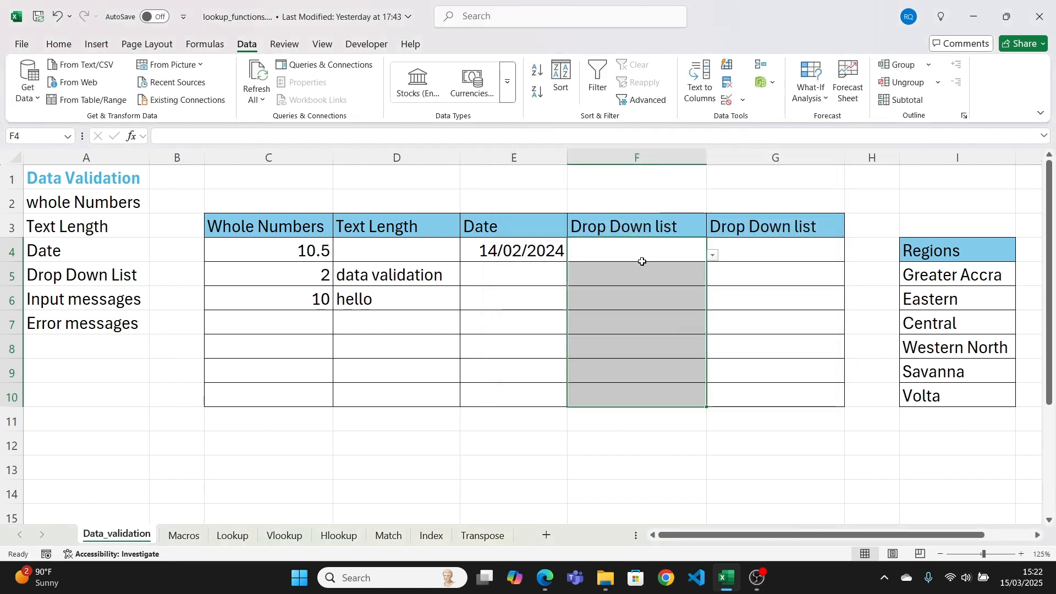
# - Check that cells in the first Drop Down list column offer the list, and choose Ghana in cell F4
pyautogui.click(643, 290)
pyautogui.click(644, 251)
pyautogui.click(645, 275)
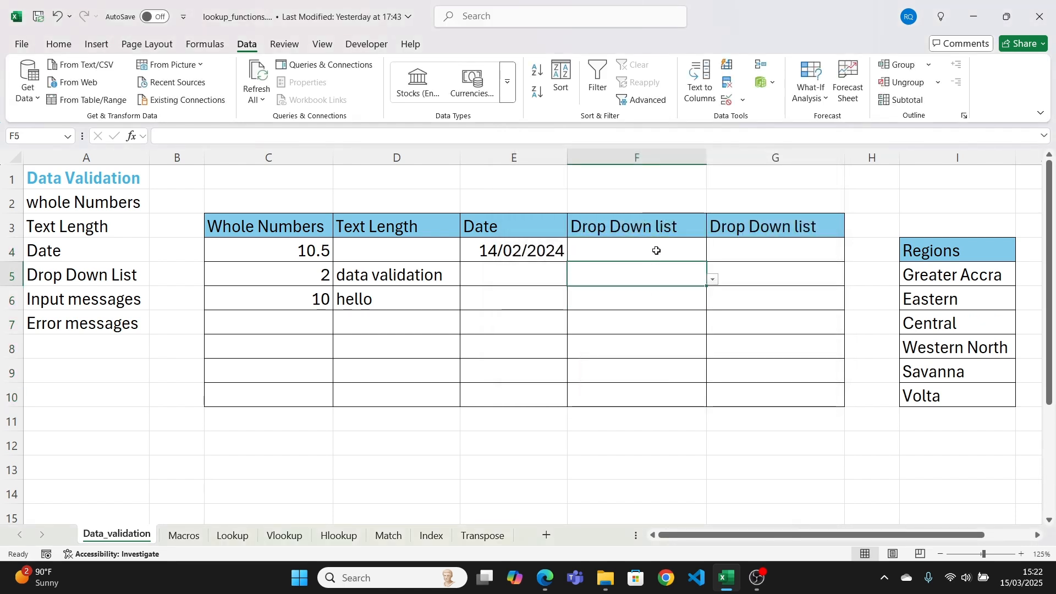
pyautogui.click(655, 246)
pyautogui.click(662, 292)
pyautogui.click(664, 316)
pyautogui.click(679, 257)
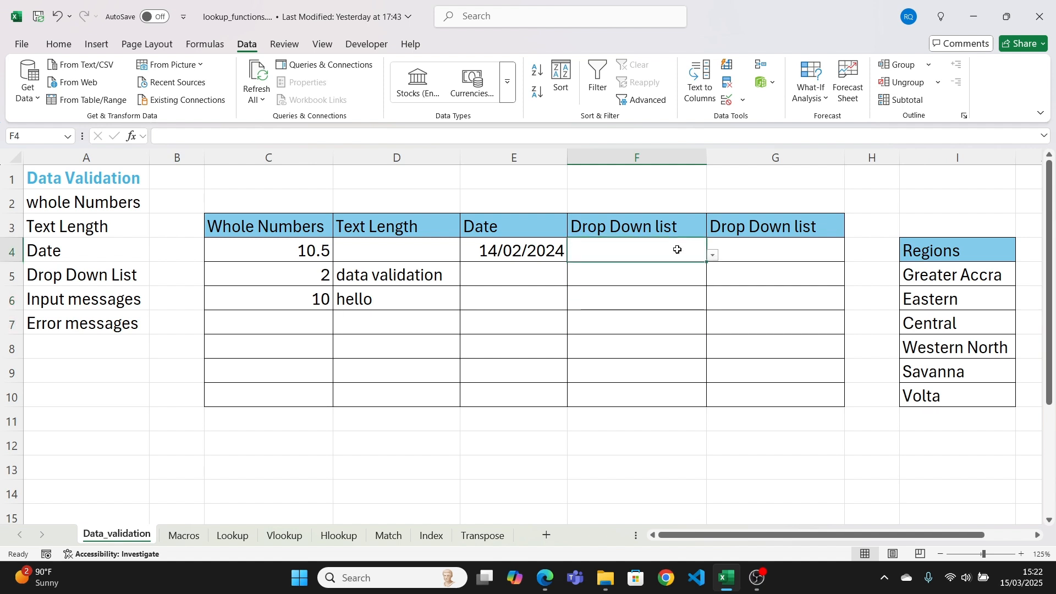
pyautogui.click(714, 256)
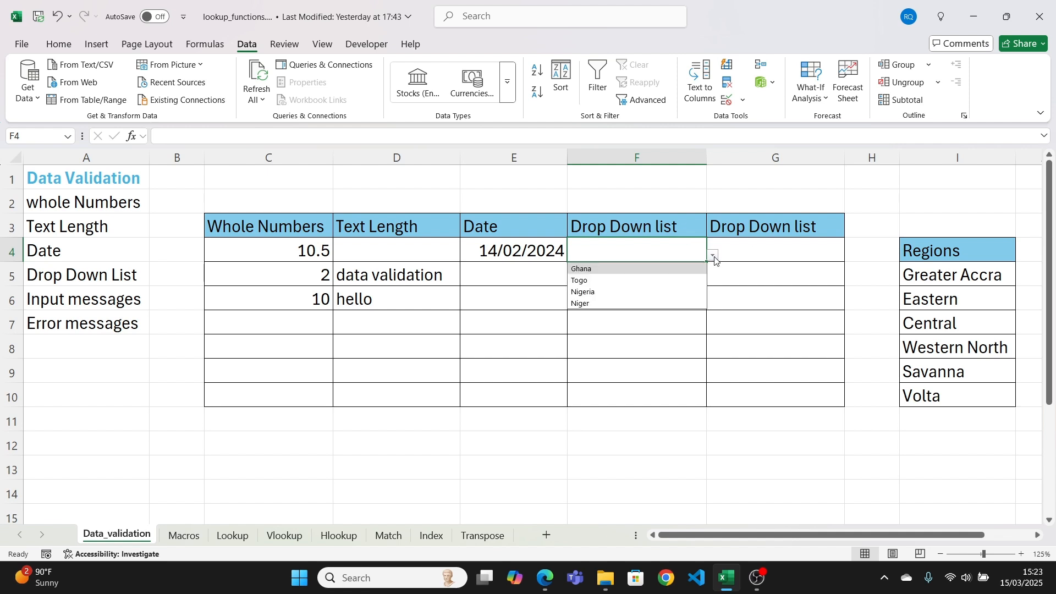
pyautogui.click(620, 269)
# - Choose Nigeria from the drop-down list in cell F6
pyautogui.click(676, 303)
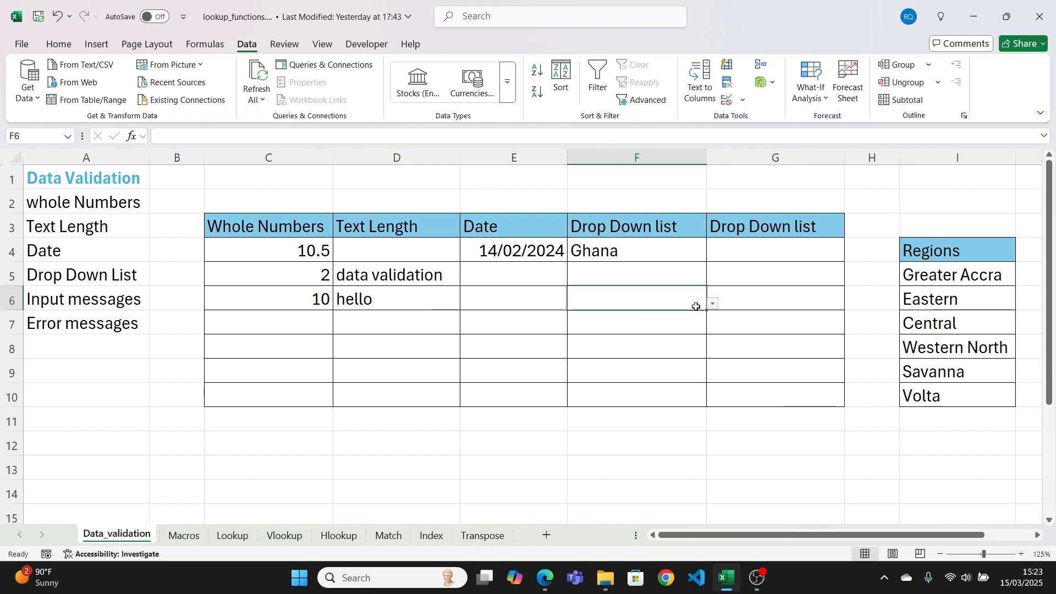
pyautogui.click(712, 304)
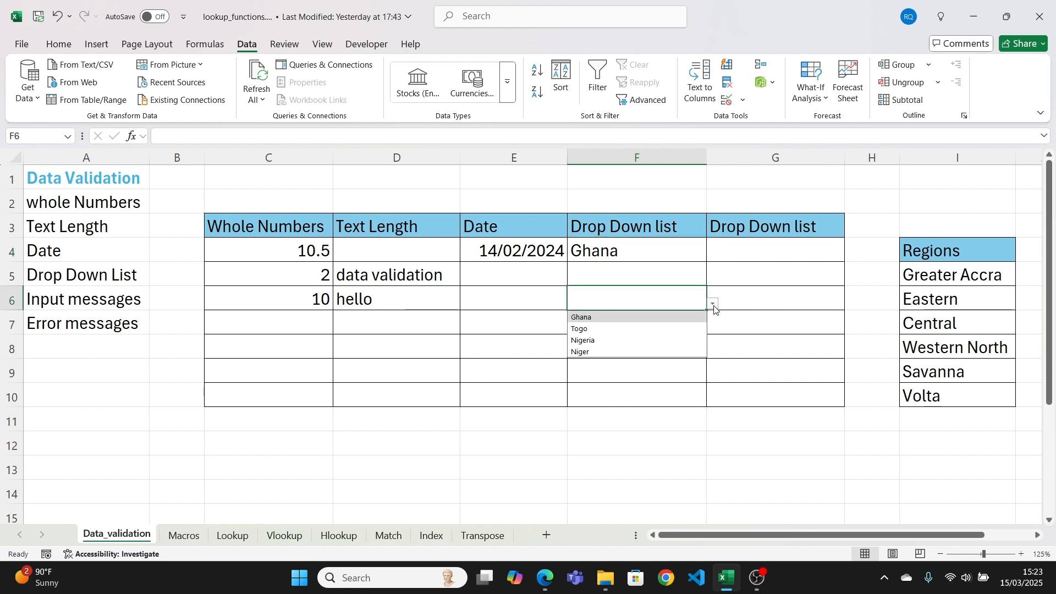
pyautogui.click(654, 344)
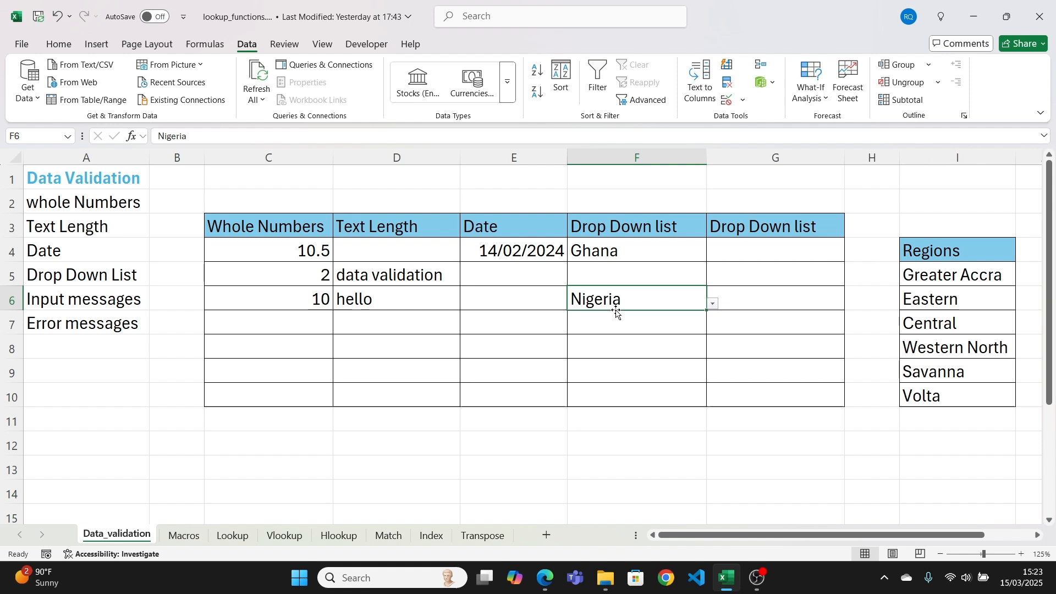
# - Apply a list validation rule to cells G4:G10, using the region names in =$I$5:$I$10 as the source
pyautogui.click(753, 258)
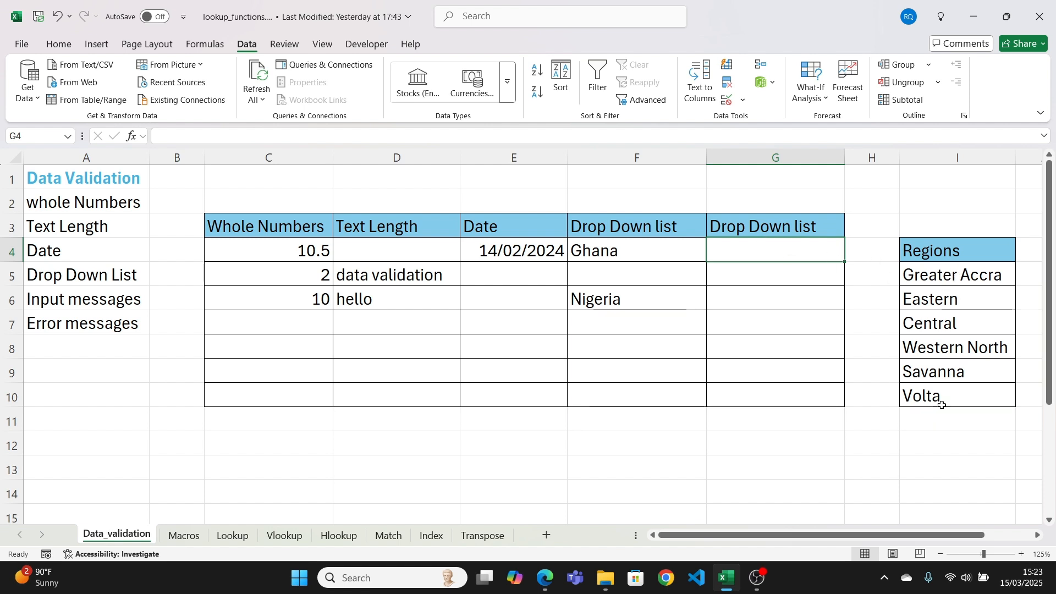
pyautogui.moveTo(791, 252); pyautogui.dragTo(782, 391)
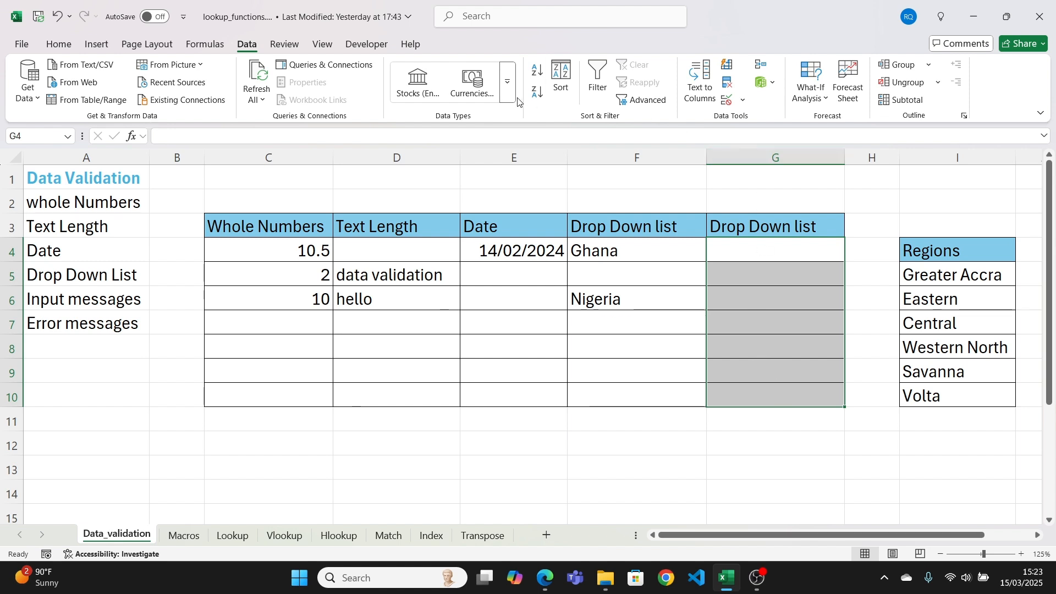
pyautogui.click(726, 102)
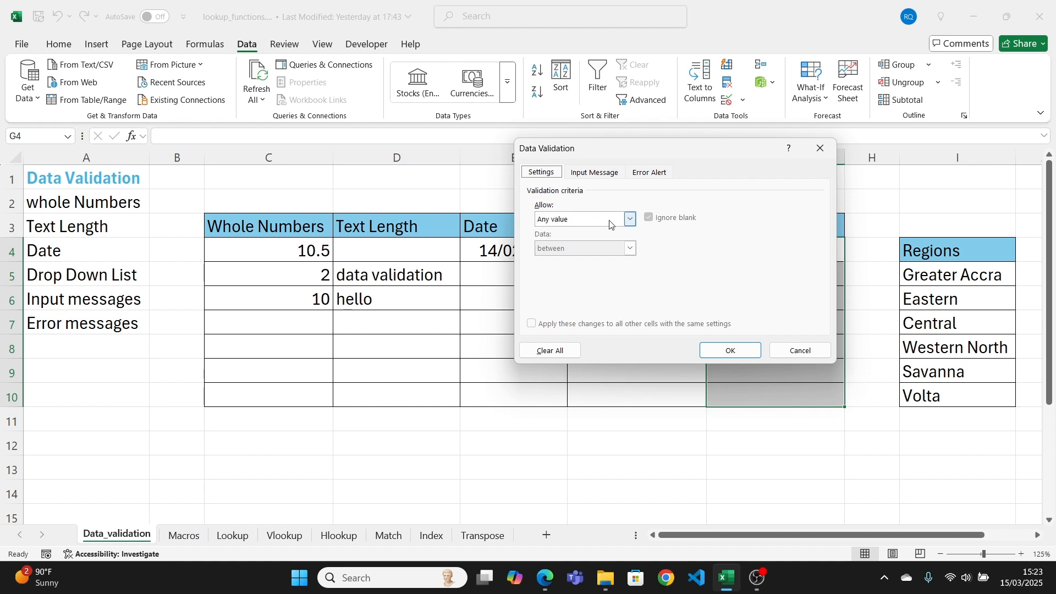
pyautogui.click(630, 220)
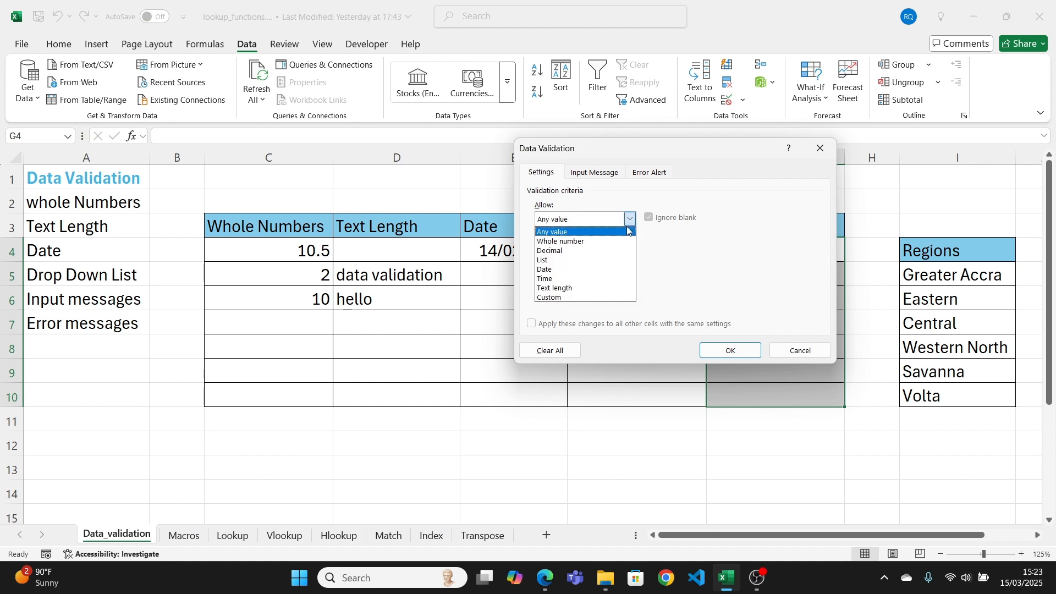
pyautogui.click(583, 260)
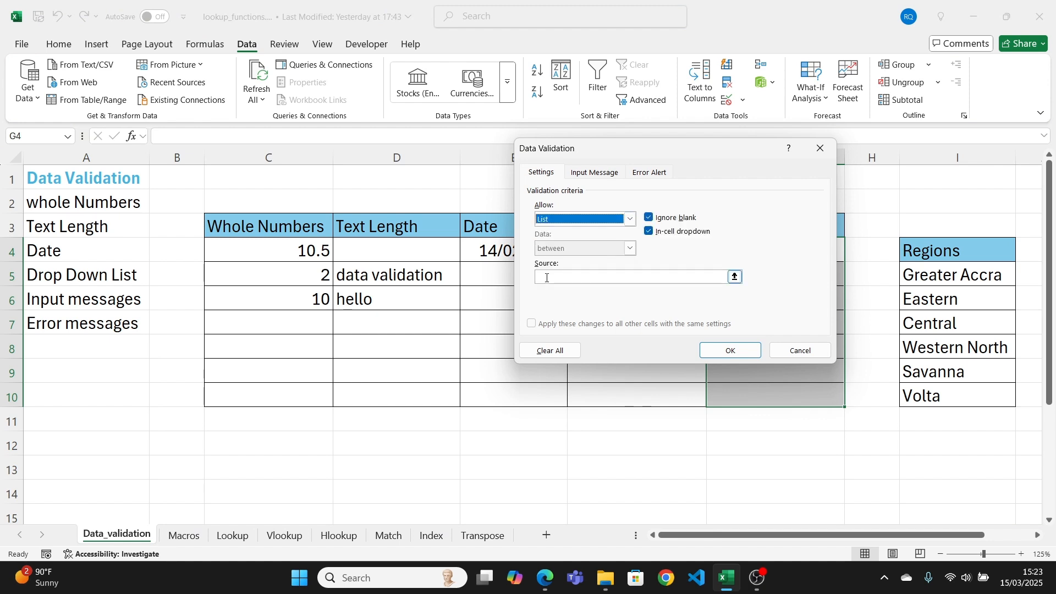
pyautogui.click(735, 277)
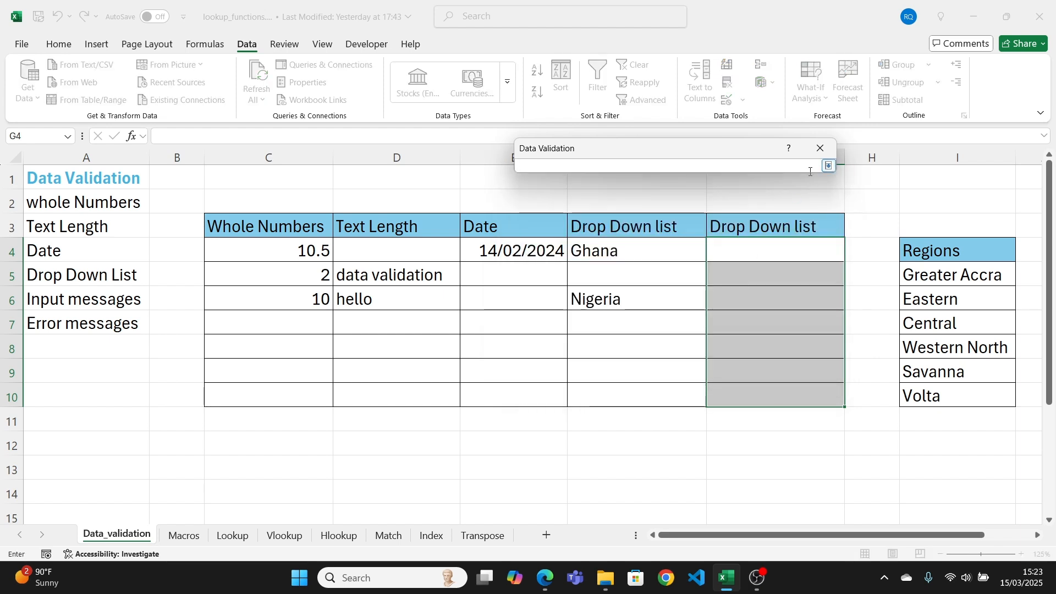
pyautogui.moveTo(933, 273); pyautogui.dragTo(935, 395)
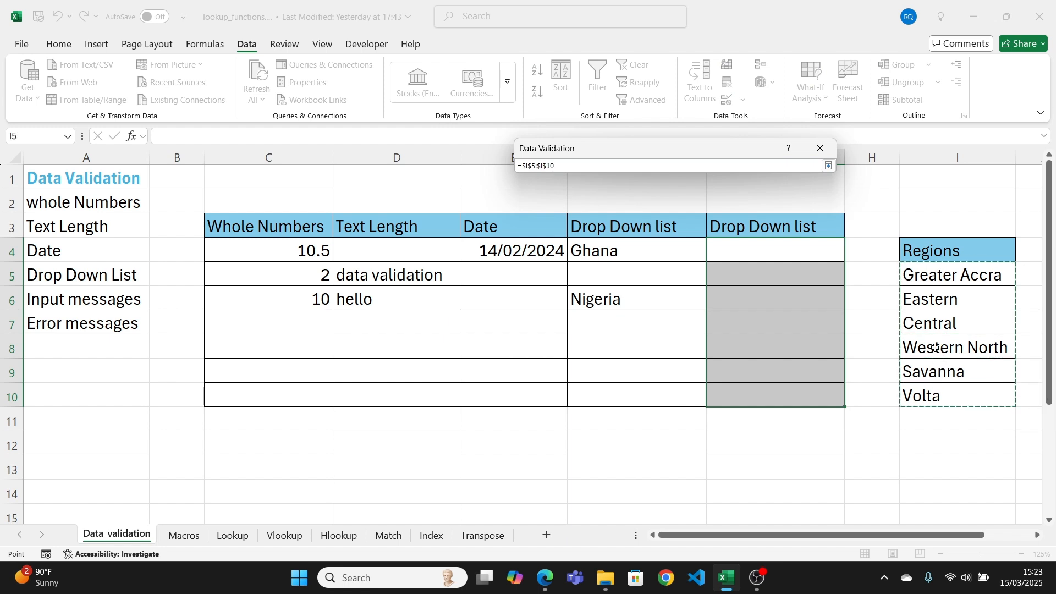
pyautogui.click(828, 166)
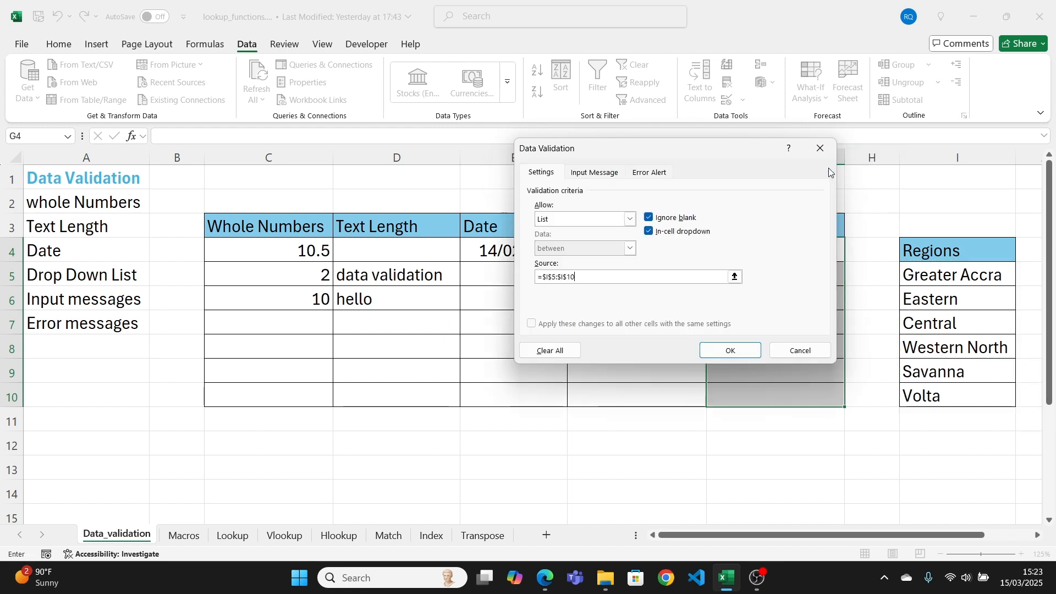
pyautogui.click(751, 351)
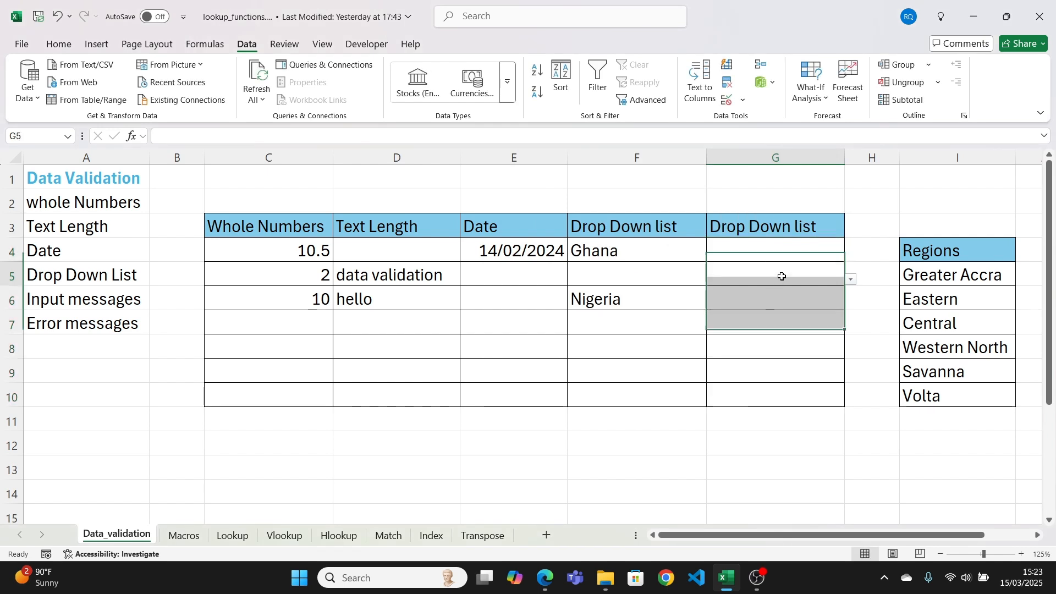
# - Choose Eastern in cell G4 and Central in cell G5 from the region drop-down lists
pyautogui.click(785, 245)
pyautogui.click(851, 256)
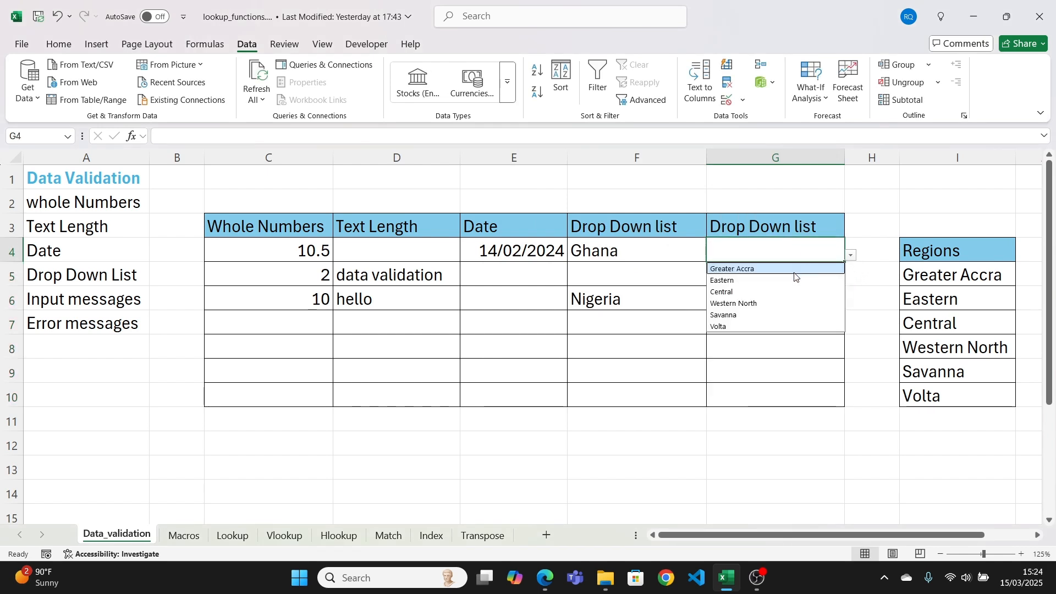
pyautogui.click(794, 278)
pyautogui.click(786, 278)
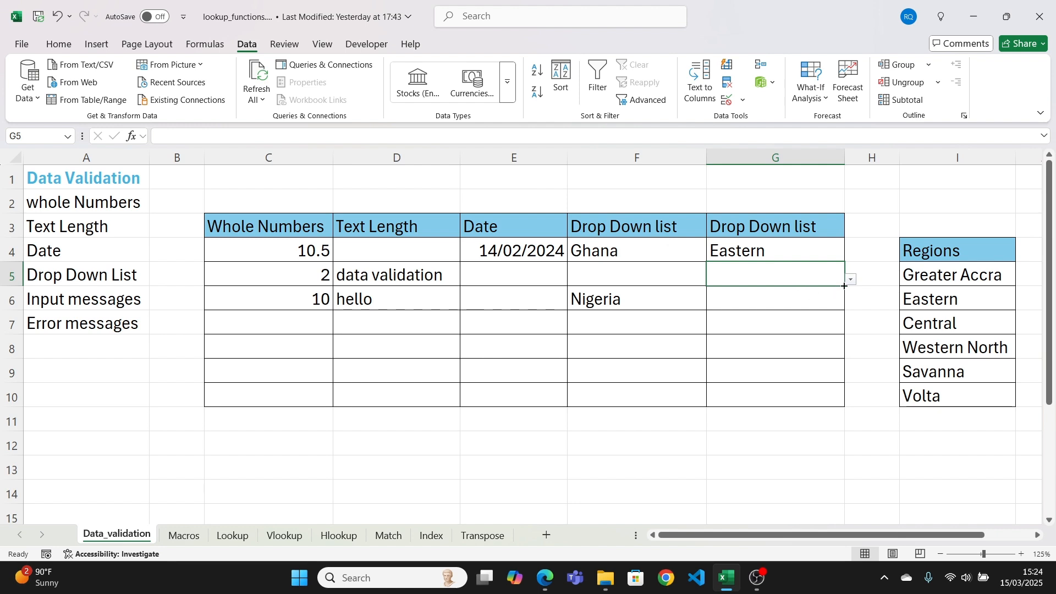
pyautogui.click(851, 281)
pyautogui.click(758, 314)
# - Choose Central in cell G6 and Eastern in cell G7 from the region drop-down lists
pyautogui.click(799, 299)
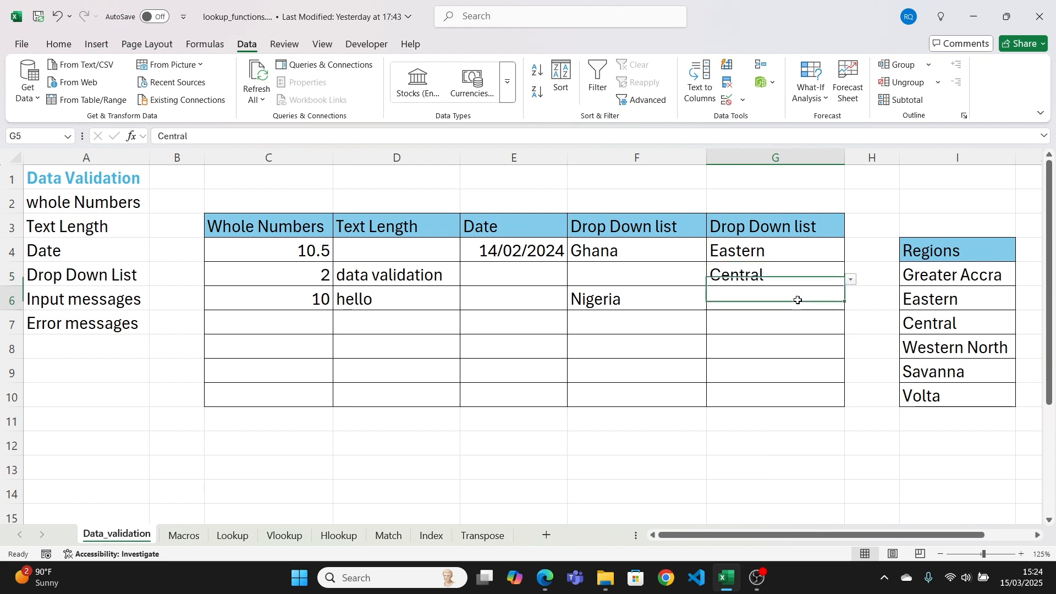
pyautogui.click(856, 303)
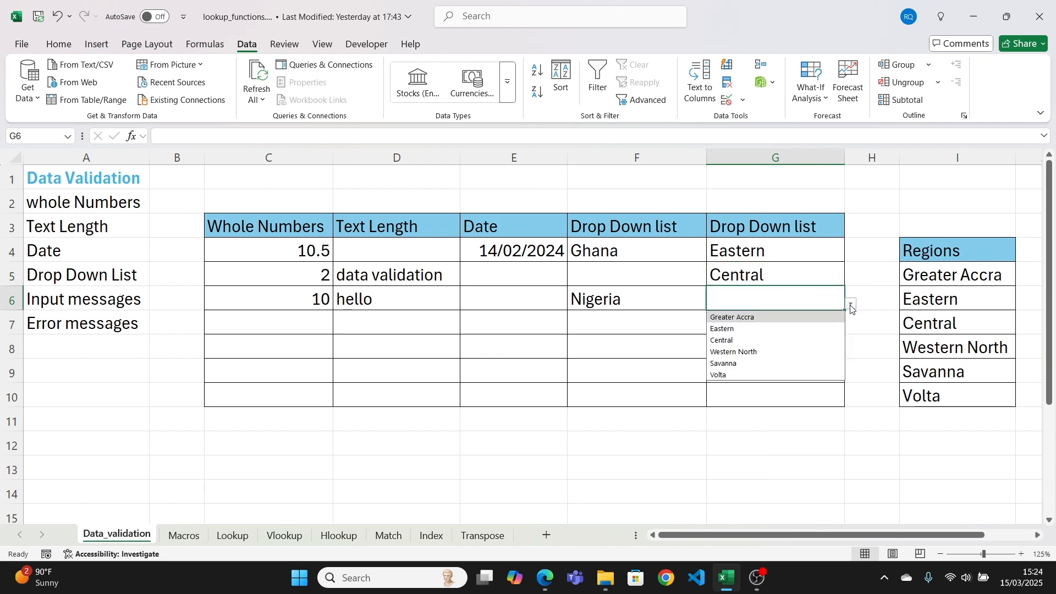
pyautogui.click(757, 338)
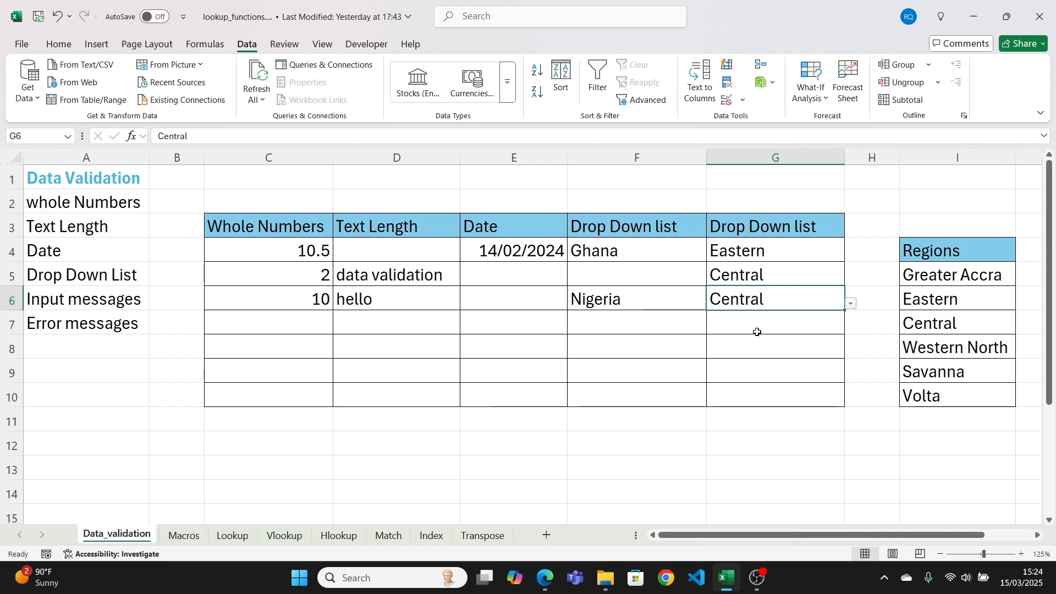
pyautogui.click(801, 329)
pyautogui.click(852, 329)
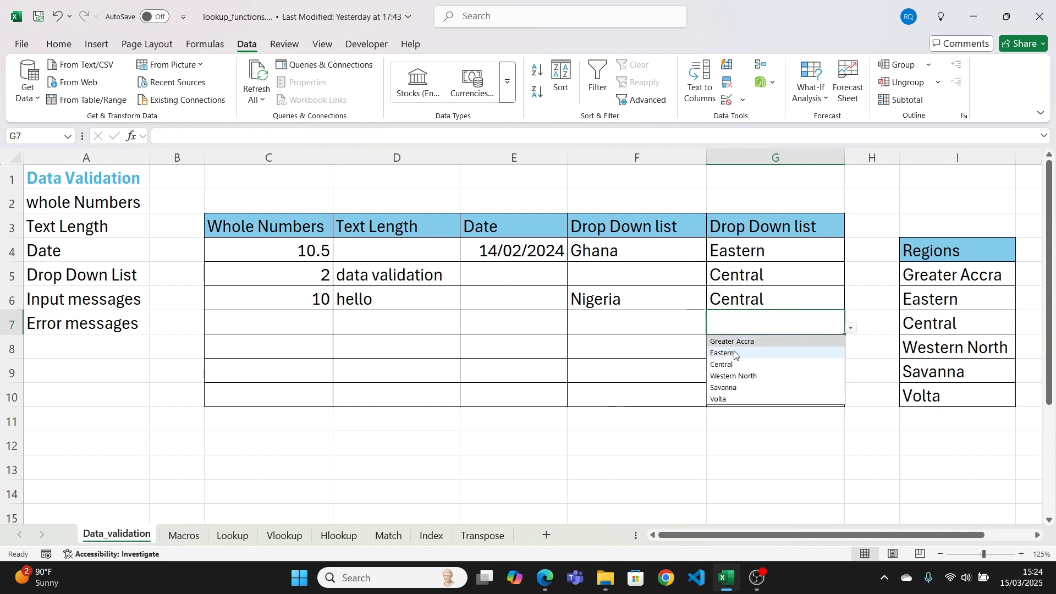
pyautogui.click(739, 350)
pyautogui.click(749, 345)
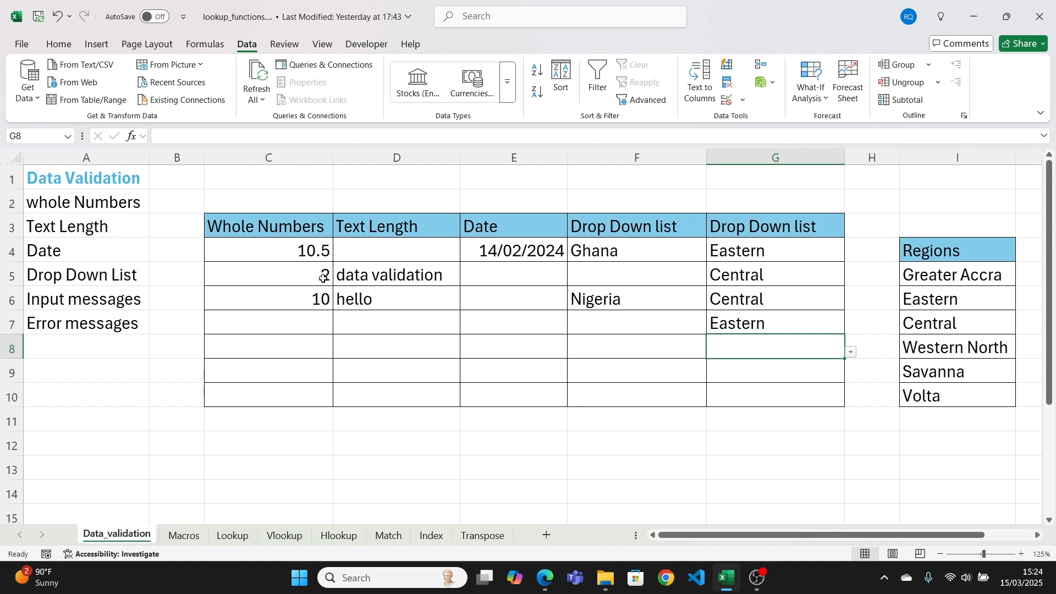
pyautogui.click(265, 324)
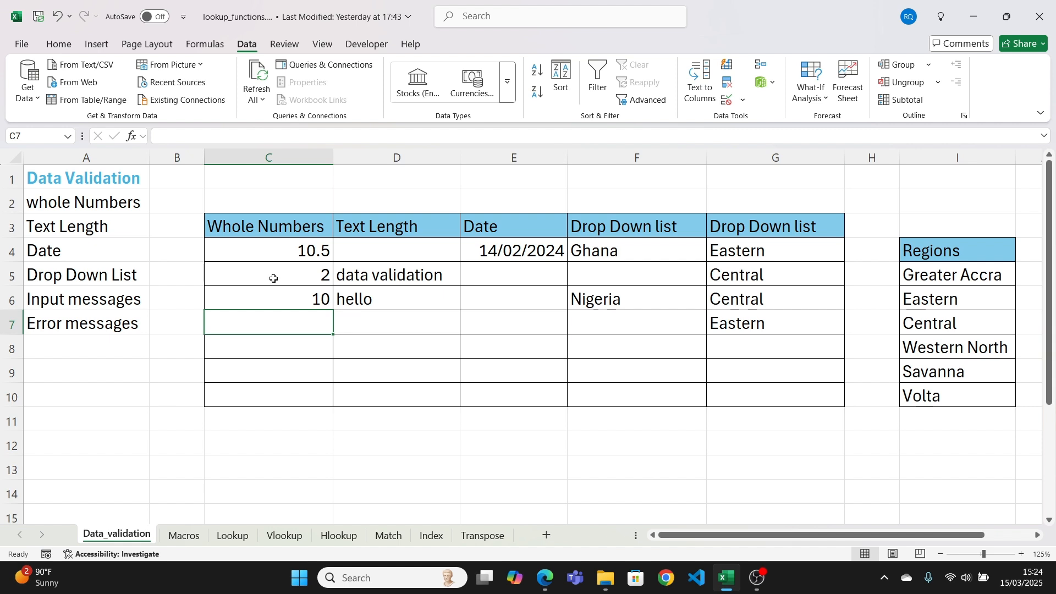
pyautogui.click(273, 256)
pyautogui.click(264, 280)
pyautogui.click(261, 299)
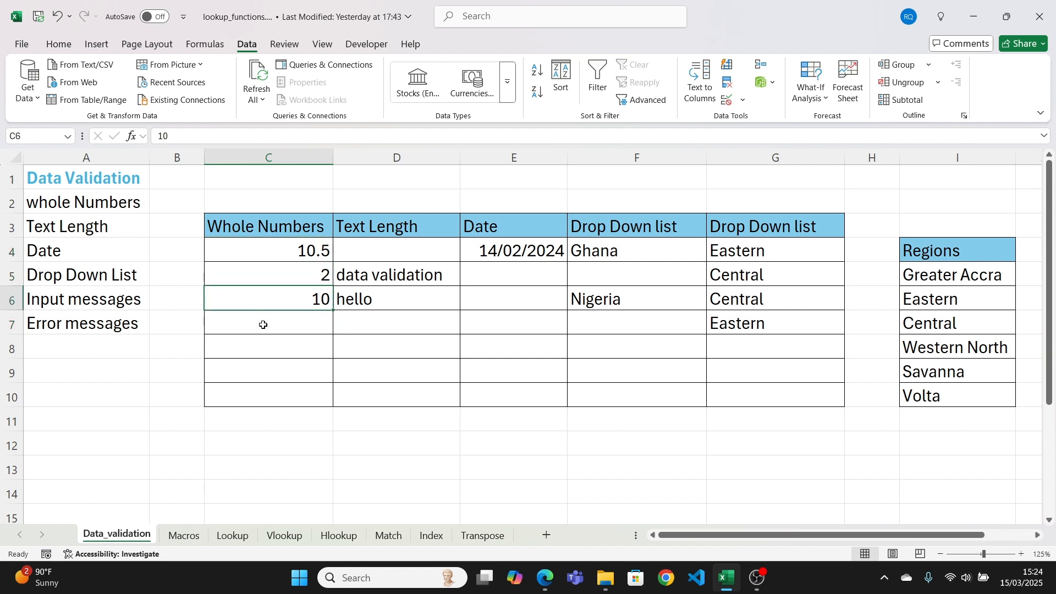
pyautogui.click(264, 325)
pyautogui.click(265, 344)
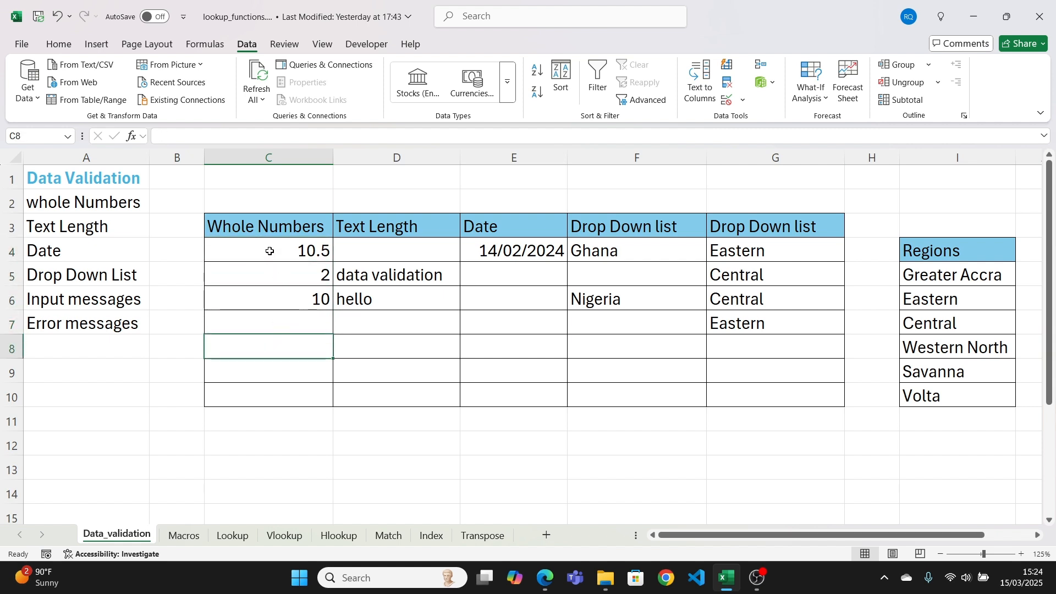
# - Add the input message "Enter number between 1 and 10" to the data validation of cells C4:C10
pyautogui.moveTo(269, 251); pyautogui.dragTo(294, 396)
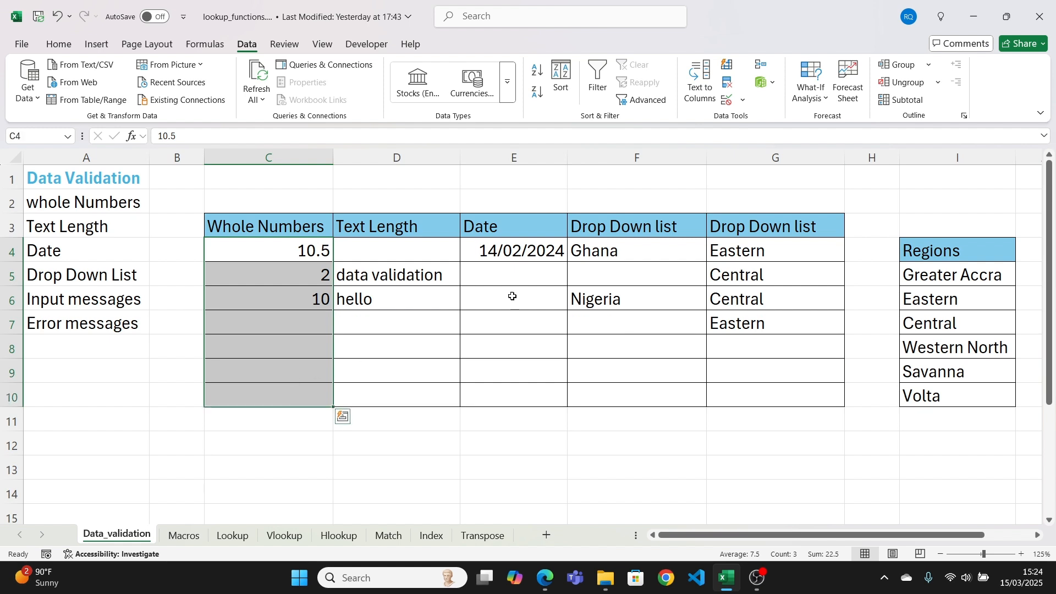
pyautogui.click(727, 99)
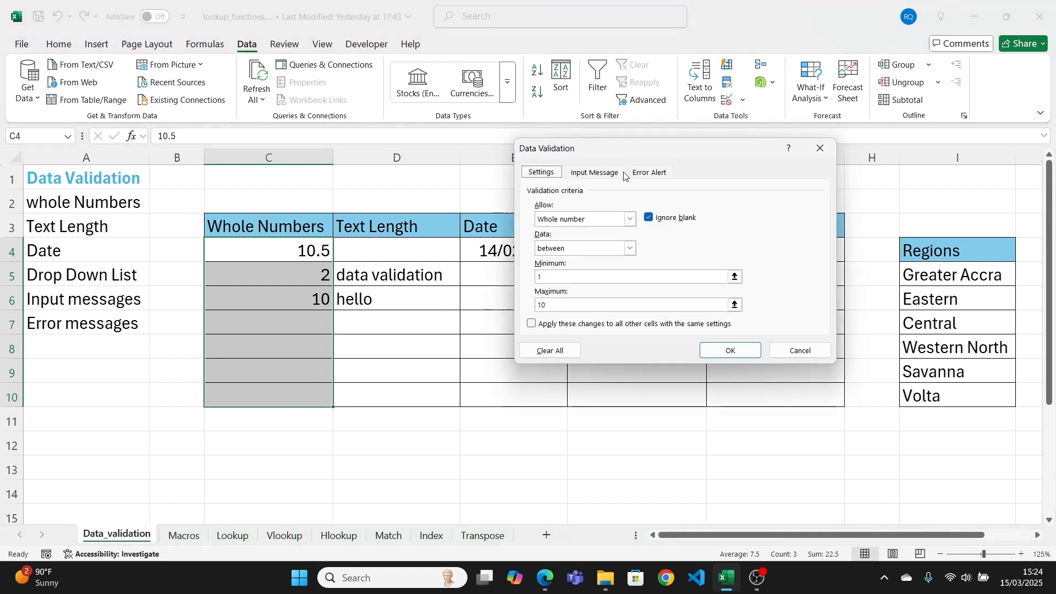
pyautogui.click(594, 175)
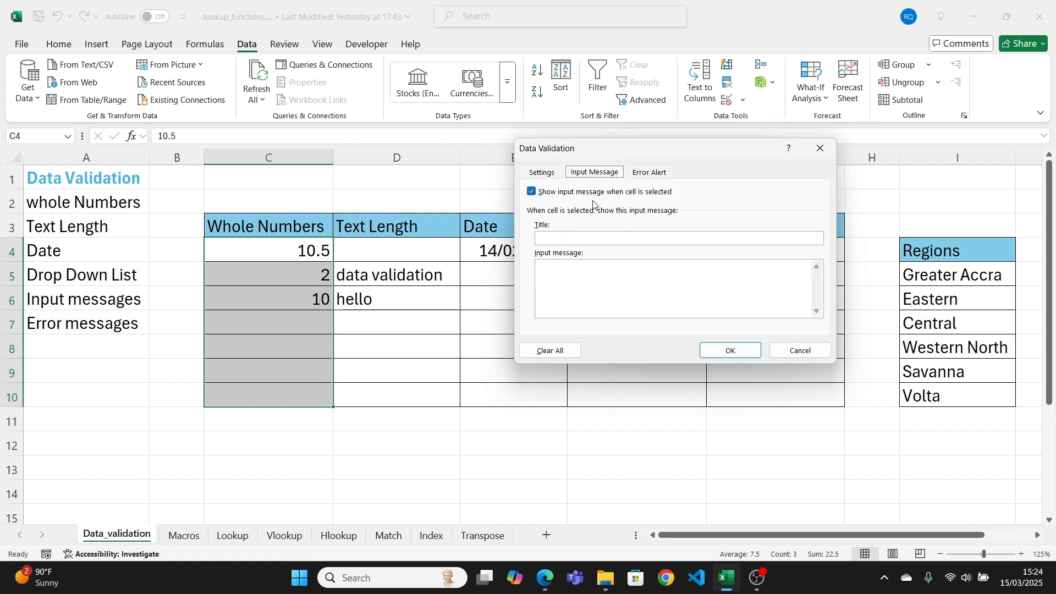
pyautogui.click(566, 273)
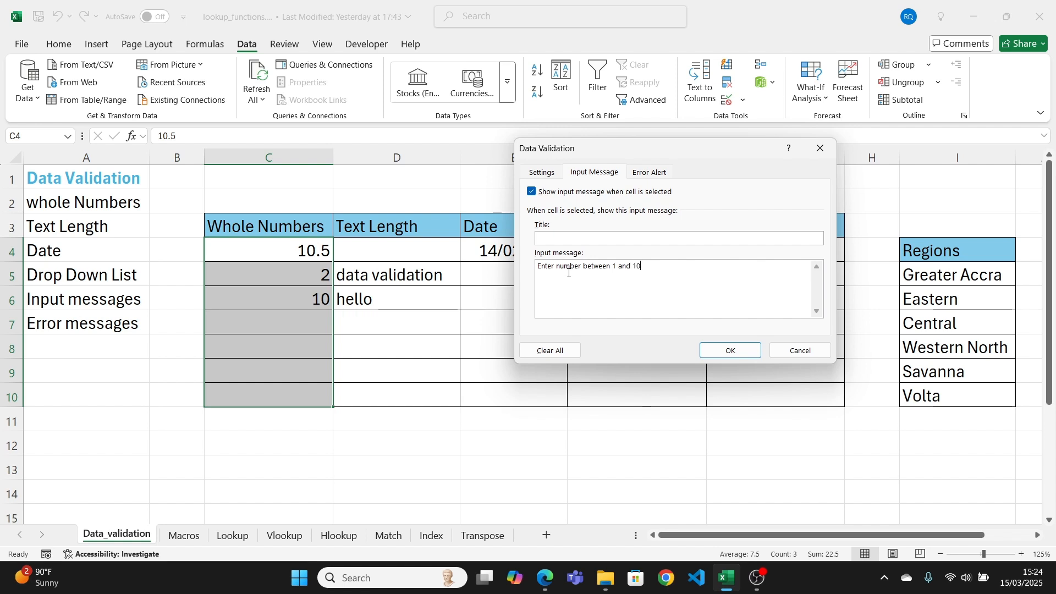
pyautogui.click(730, 352)
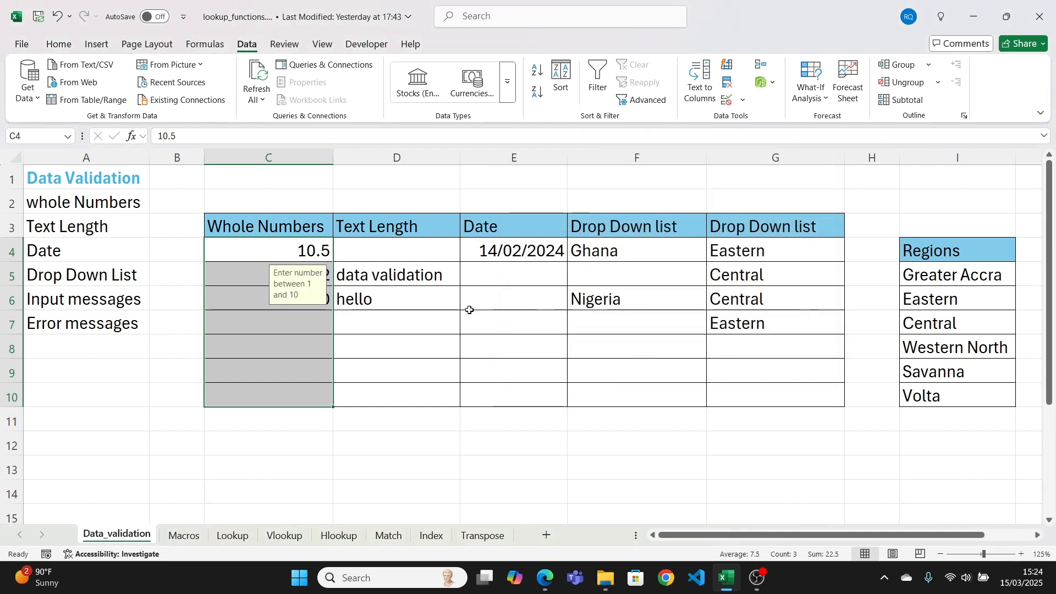
# - Check the input message on several cells of the Whole Numbers column against a cell outside the table
pyautogui.click(266, 328)
pyautogui.click(278, 281)
pyautogui.click(292, 443)
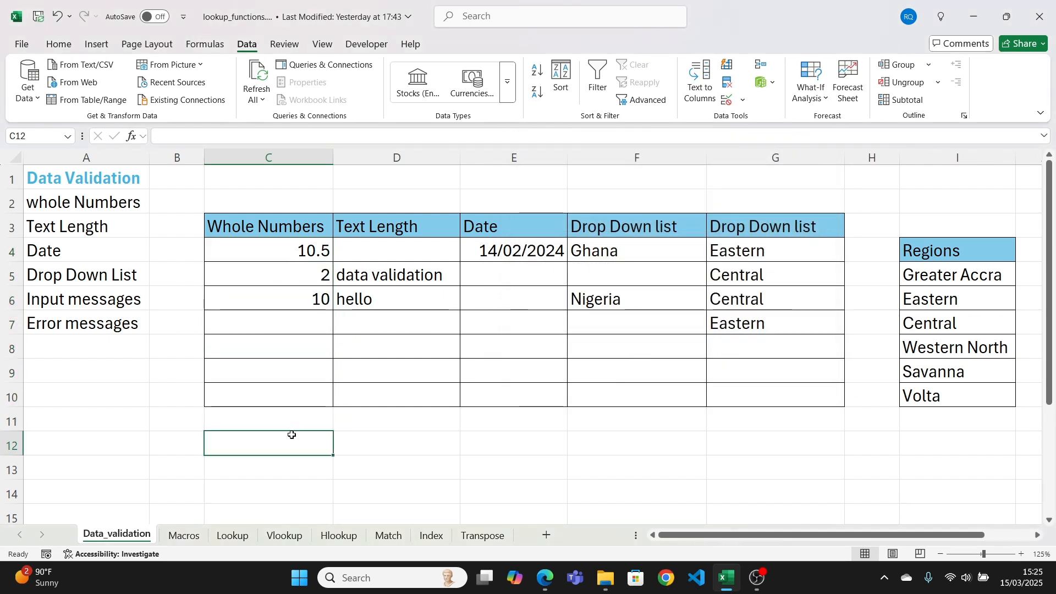
pyautogui.click(304, 370)
pyautogui.click(286, 274)
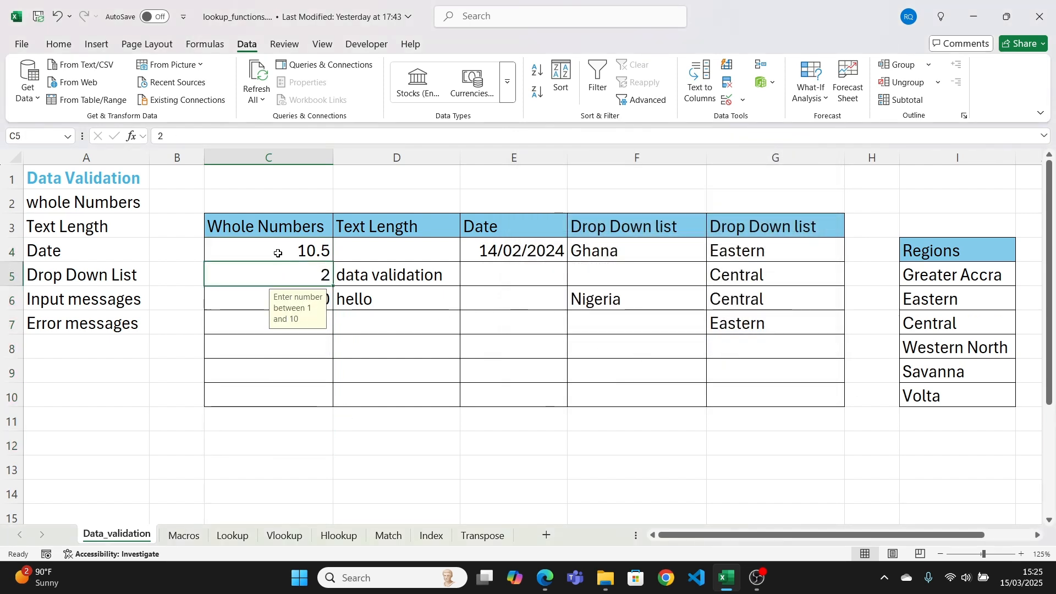
pyautogui.click(274, 245)
pyautogui.click(251, 298)
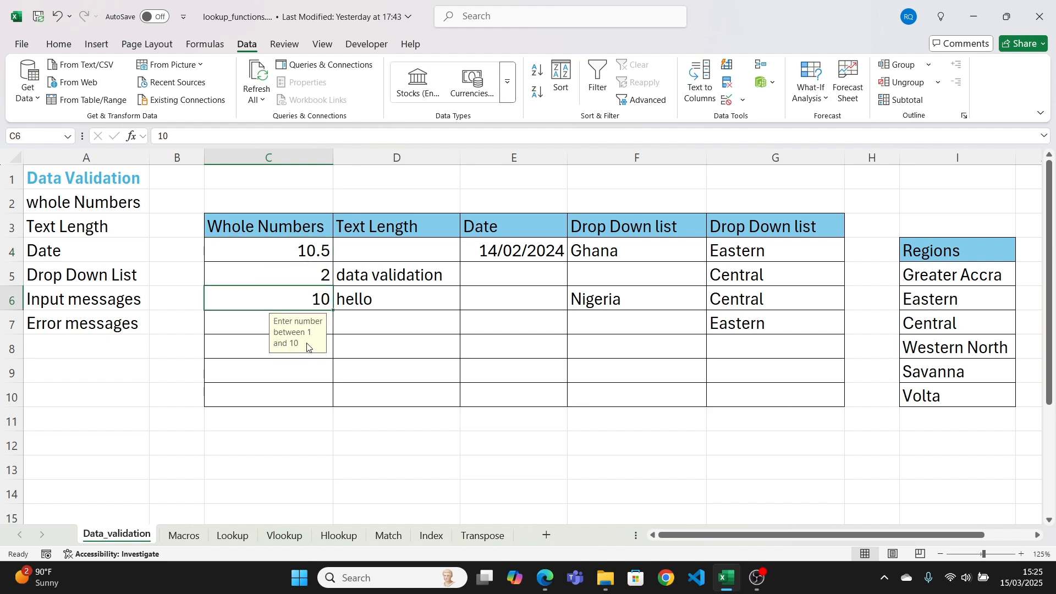
pyautogui.click(239, 335)
pyautogui.moveTo(253, 251); pyautogui.dragTo(270, 391)
# - Test the whole-number rule by trying to enter 12 in cell C7, and discard the entry
pyautogui.click(274, 329)
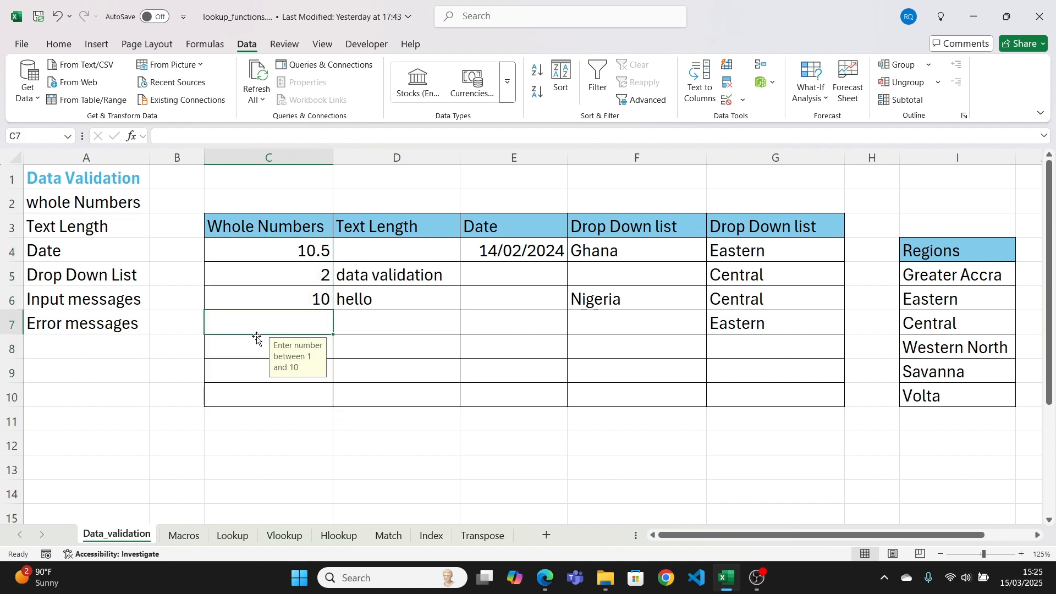
pyautogui.write('12')
pyautogui.press('Return')
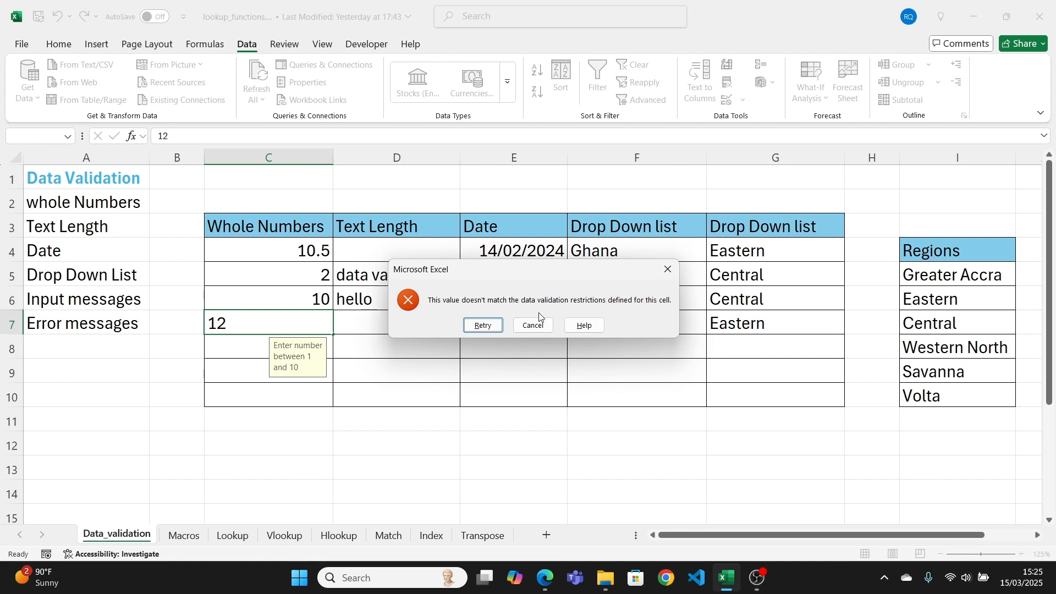
pyautogui.click(541, 328)
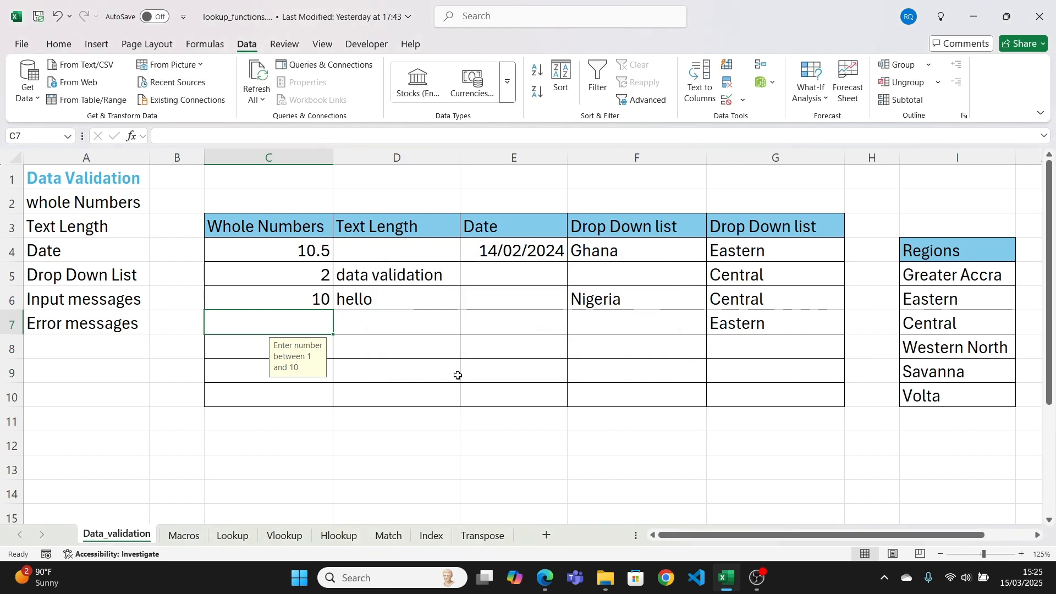
# - Add the error message "You have entered the wrong value" to the Stop-style error alert of cells C4:C10
pyautogui.click(243, 372)
pyautogui.click(266, 320)
pyautogui.moveTo(278, 248); pyautogui.dragTo(266, 384)
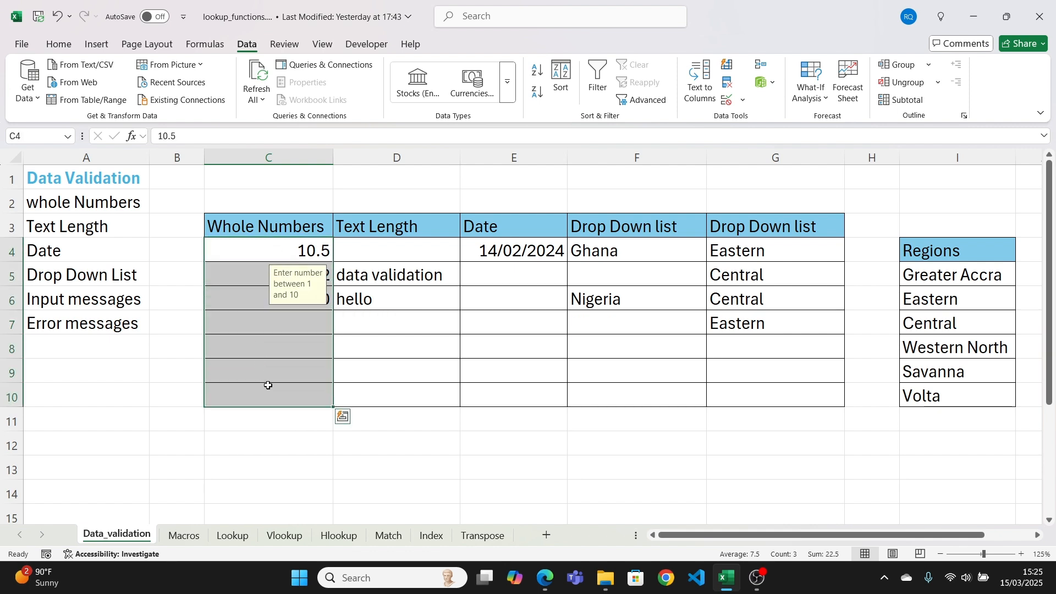
pyautogui.click(728, 101)
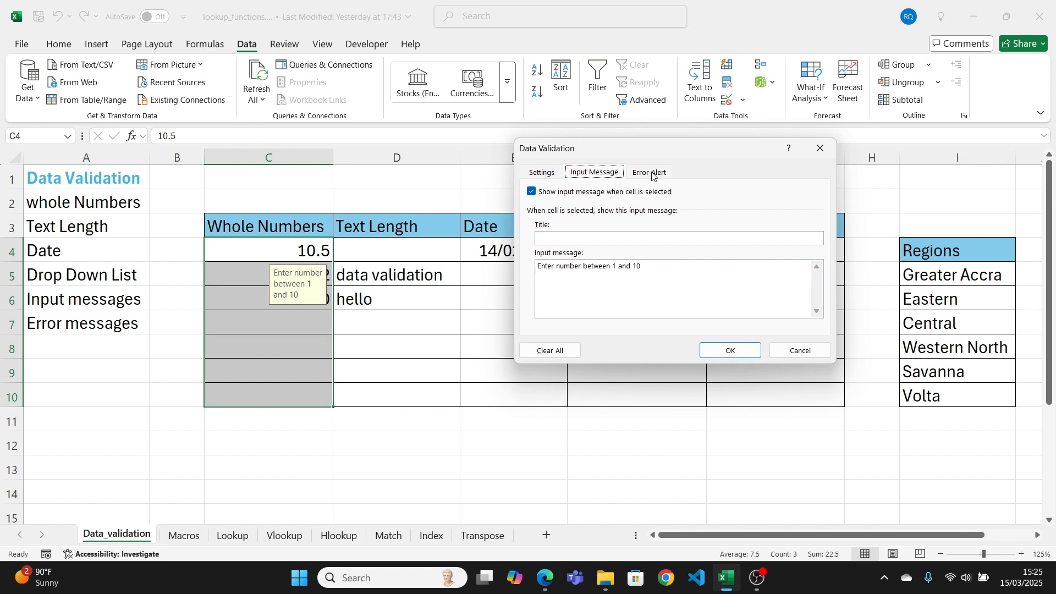
pyautogui.click(652, 173)
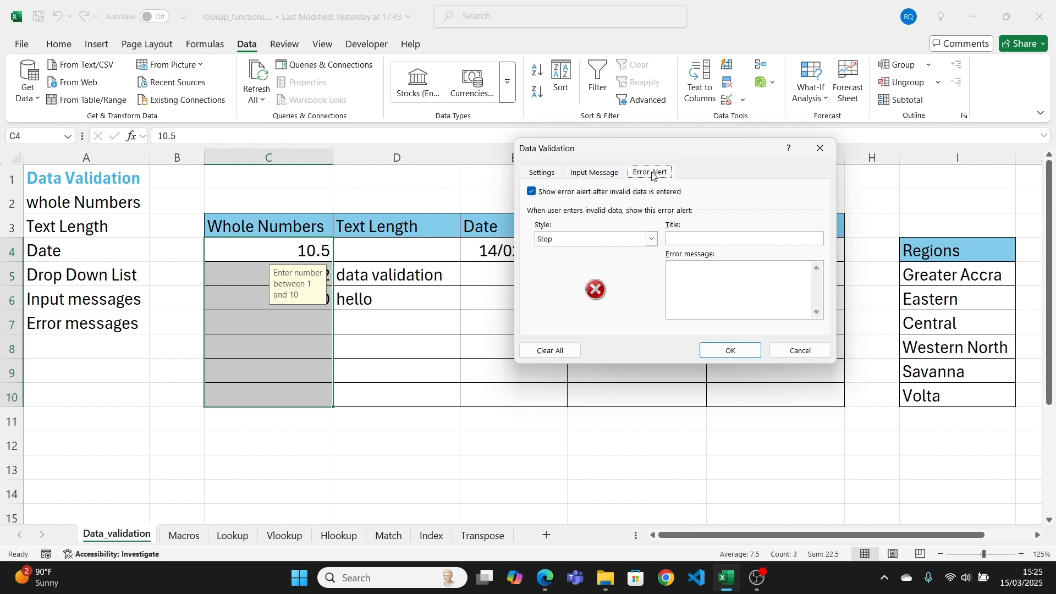
pyautogui.click(698, 277)
pyautogui.write('wrong value')
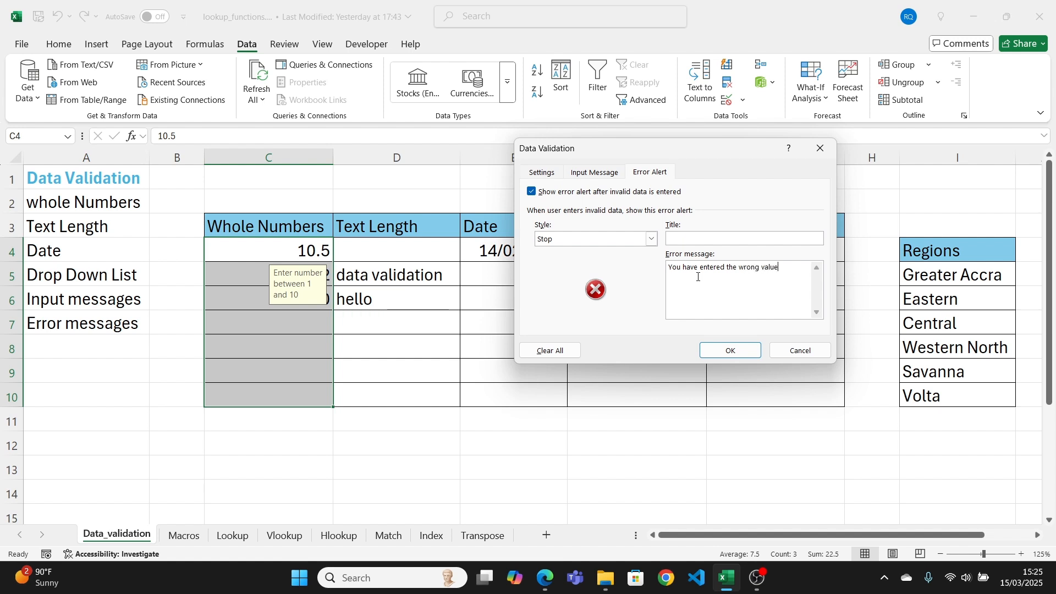
pyautogui.click(738, 353)
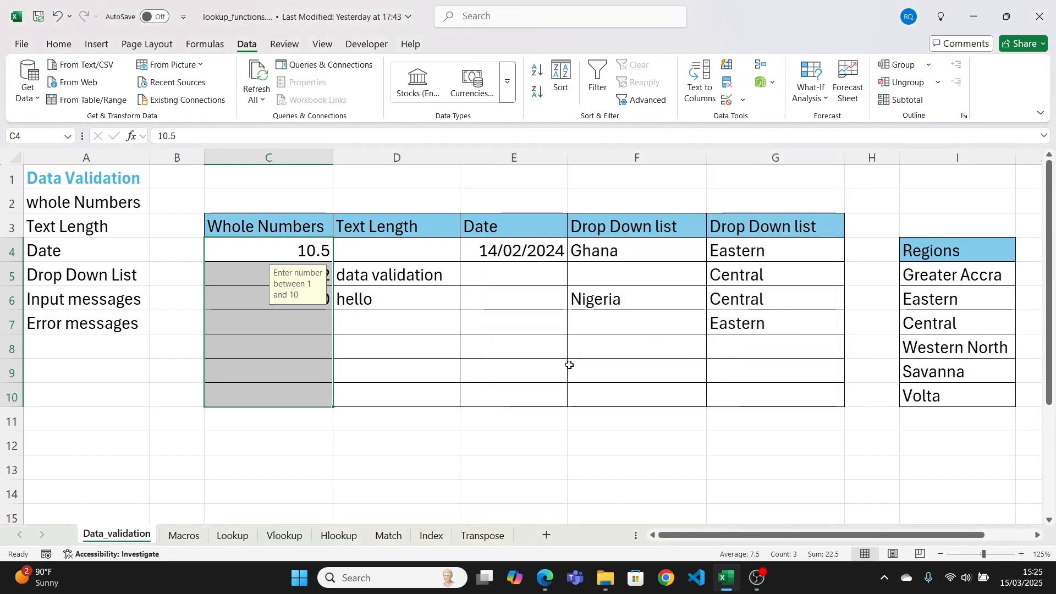
# - Test the custom error alert by trying 12 in cell C7, retry the entry once, and cancel it
pyautogui.click(257, 322)
pyautogui.write('12')
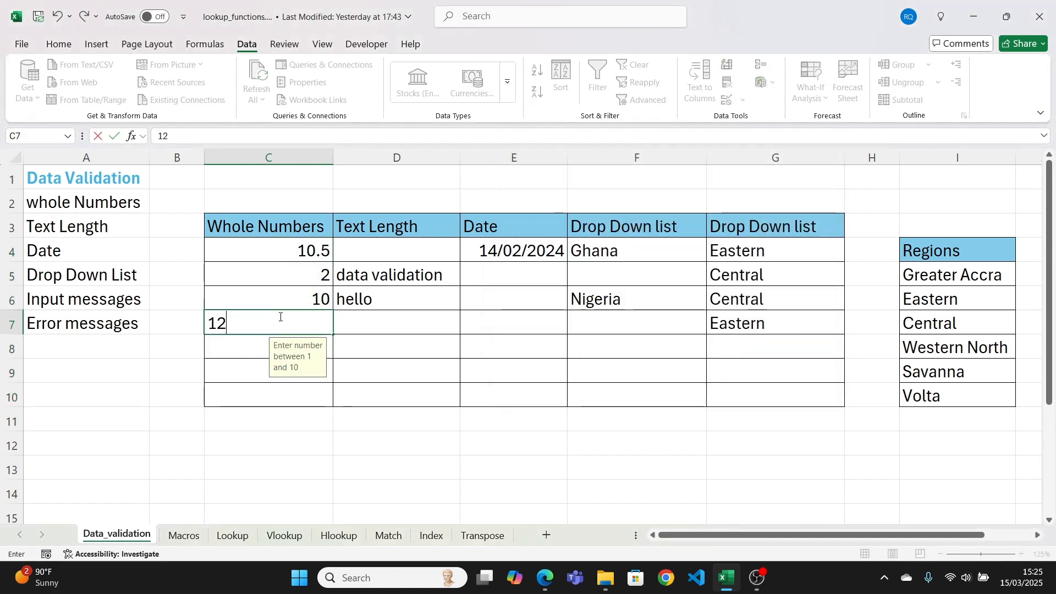
pyautogui.press('Return')
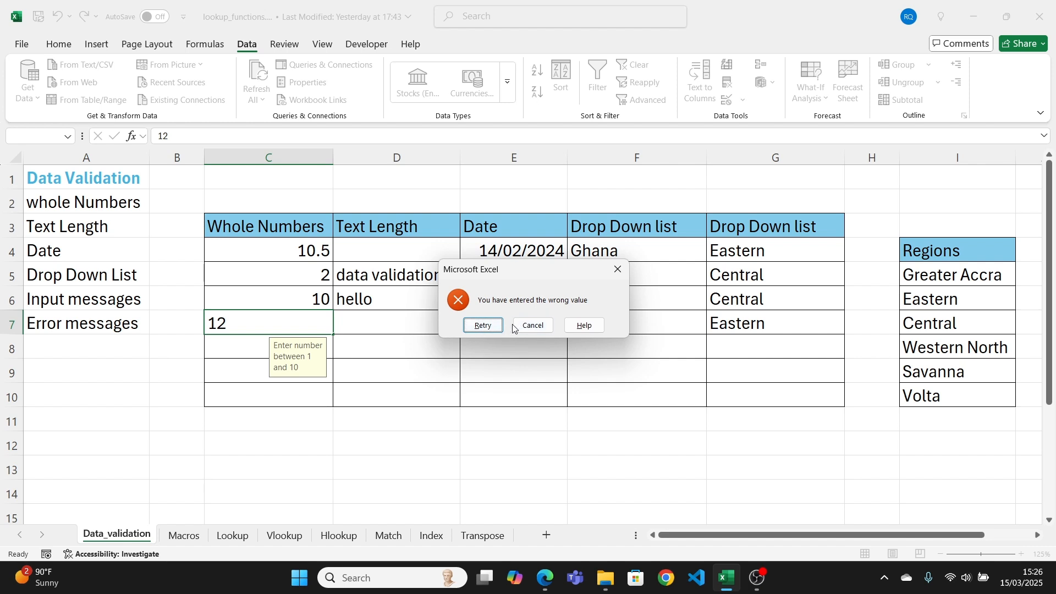
pyautogui.click(482, 325)
pyautogui.press('Return')
pyautogui.click(517, 326)
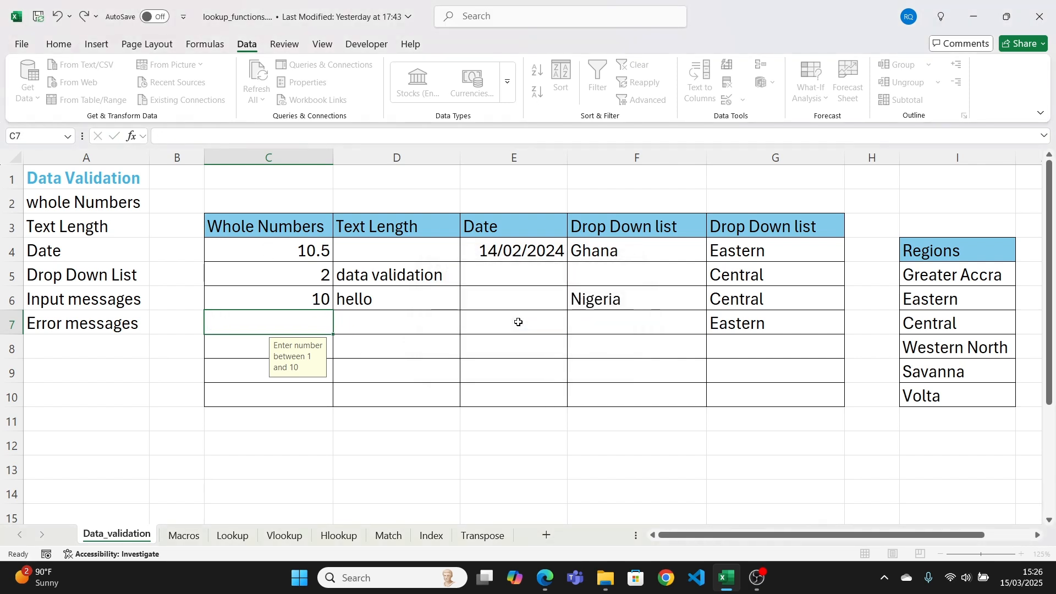
# - Review the error alert settings of cells C4:C10 and leave them without making changes
pyautogui.click(229, 339)
pyautogui.moveTo(258, 260); pyautogui.dragTo(264, 339)
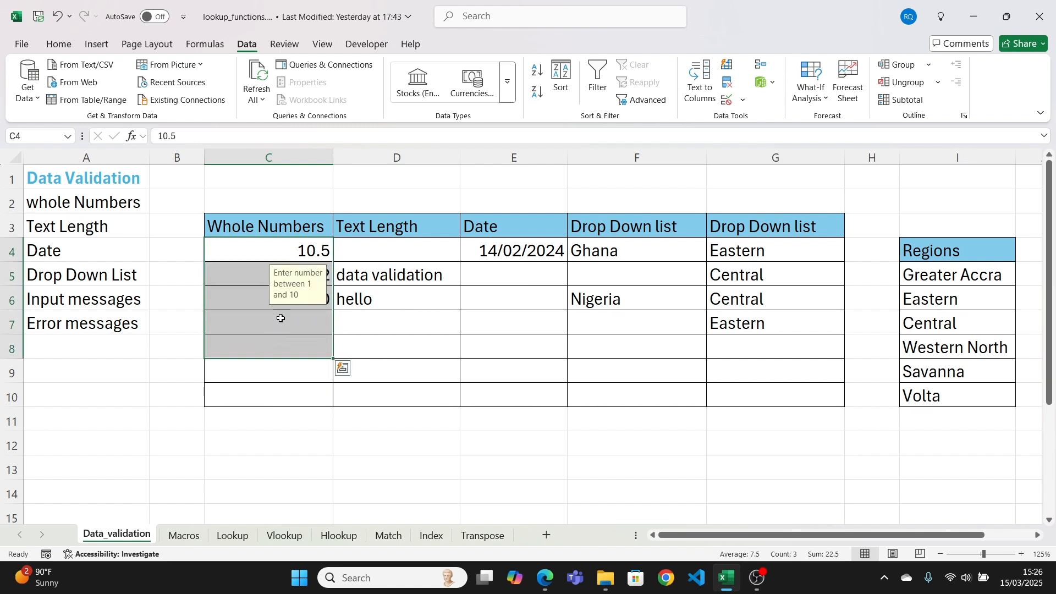
pyautogui.click(254, 329)
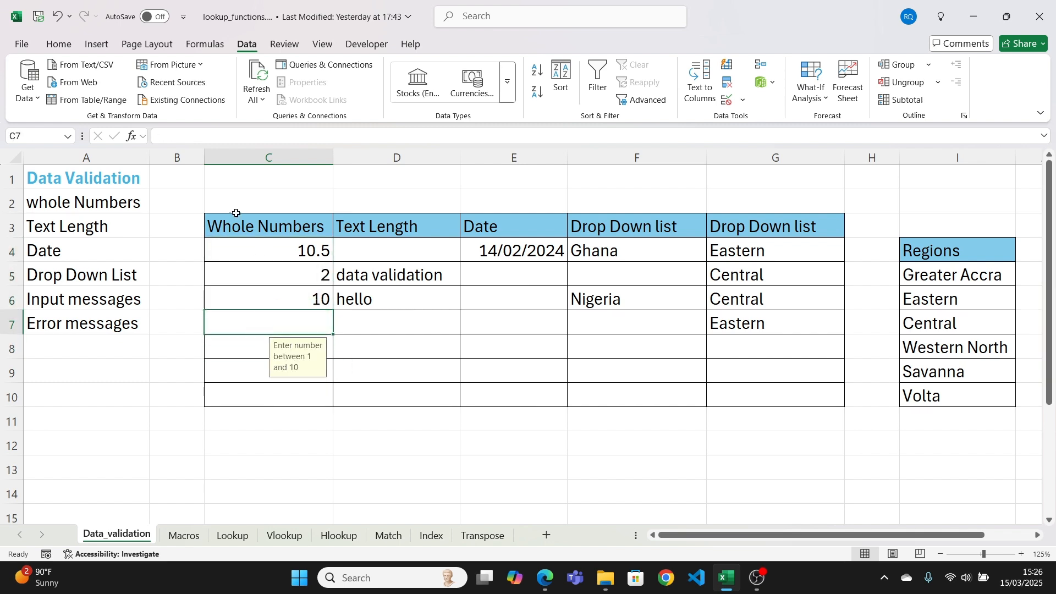
pyautogui.moveTo(247, 253); pyautogui.dragTo(264, 396)
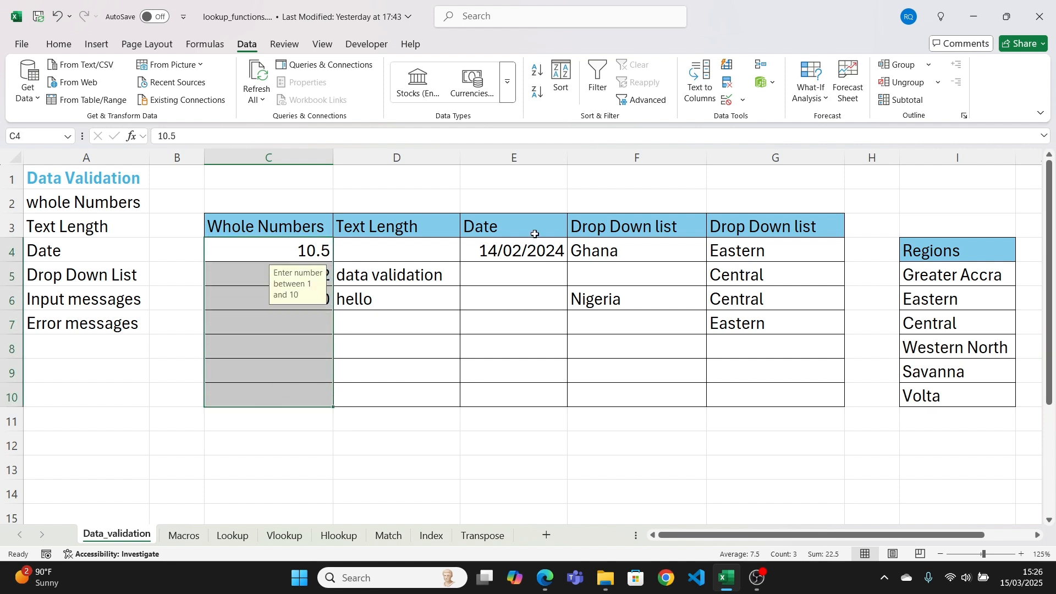
pyautogui.click(726, 100)
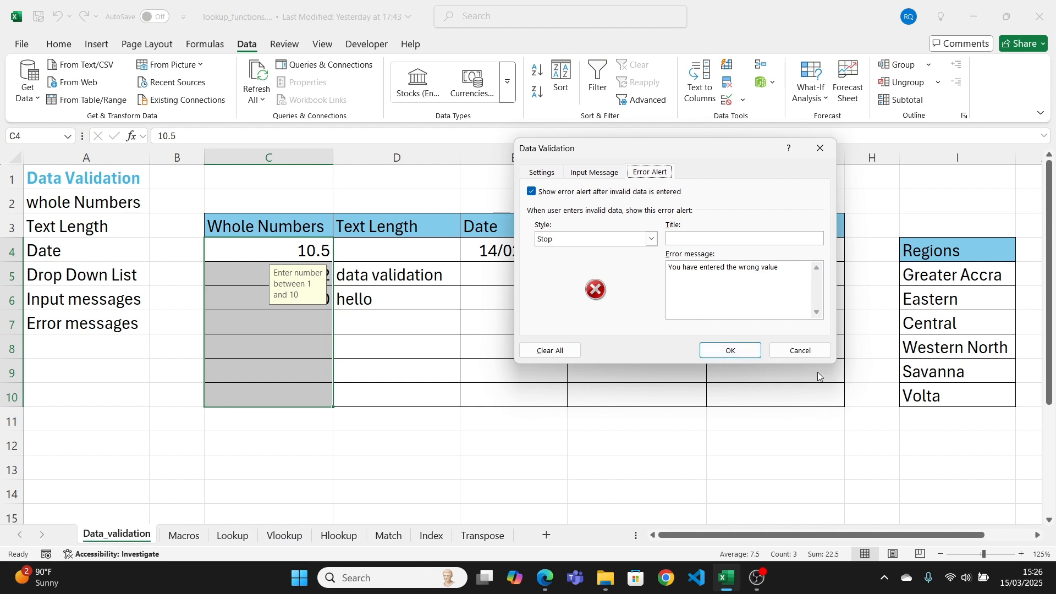
pyautogui.click(800, 351)
# - Test the Stop-style error alert by trying to enter 12 in cell C7, and dismiss the alert
pyautogui.click(270, 315)
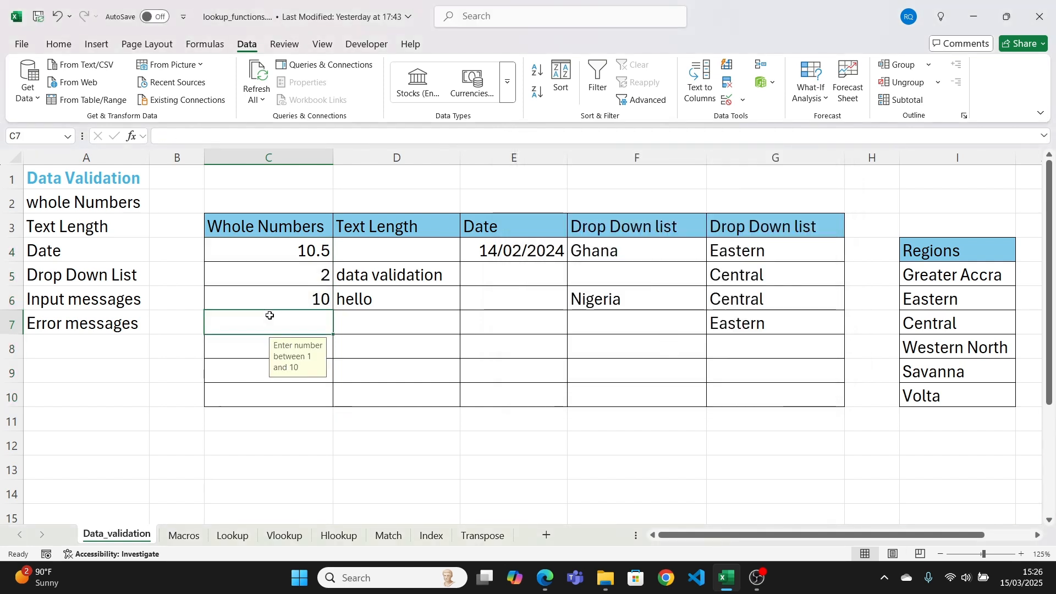
pyautogui.write('12')
pyautogui.press('Return')
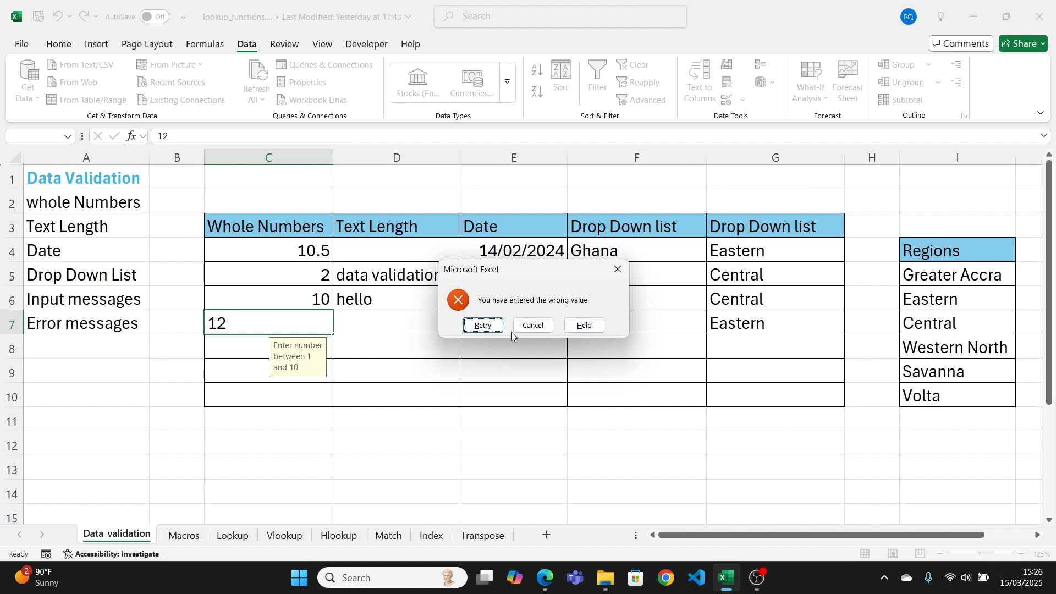
pyautogui.click(618, 274)
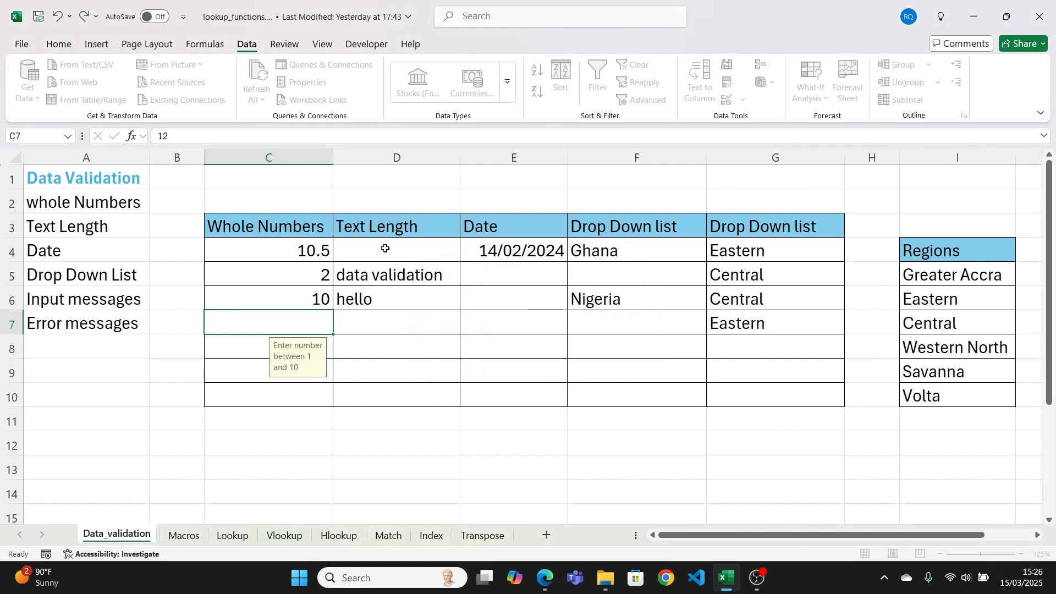
# - Change the error alert style of the whole-number rule on cells C4:C10 to Warning
pyautogui.moveTo(283, 248); pyautogui.dragTo(293, 390)
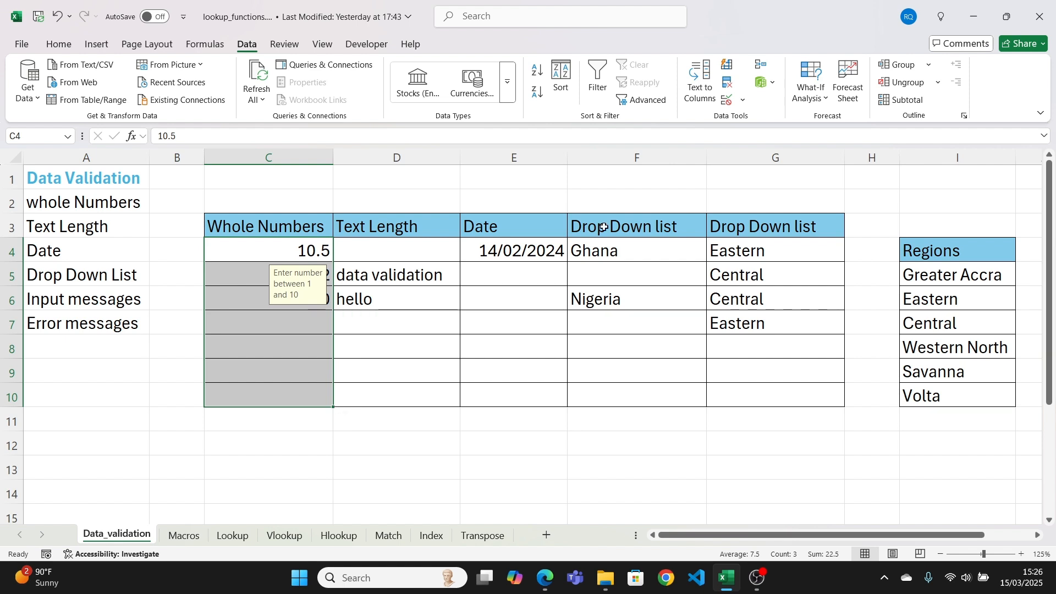
pyautogui.click(727, 100)
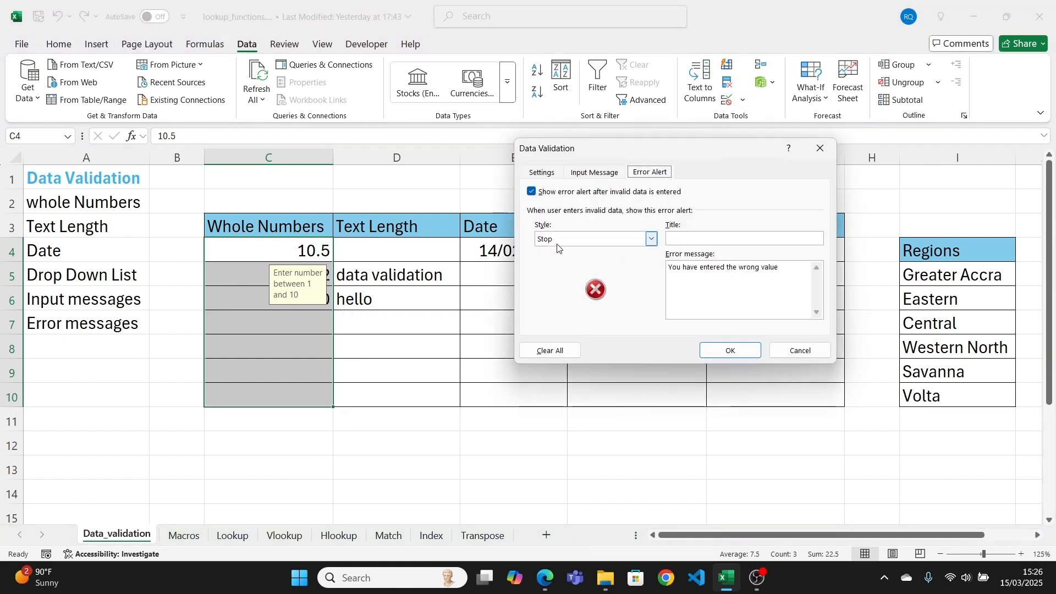
pyautogui.click(652, 239)
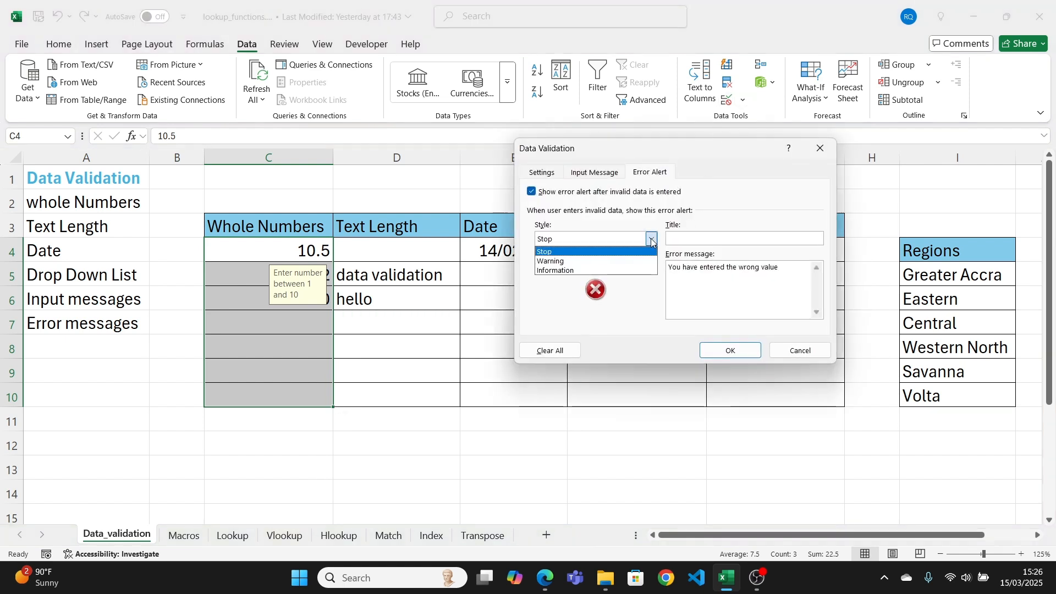
pyautogui.click(592, 261)
pyautogui.click(731, 350)
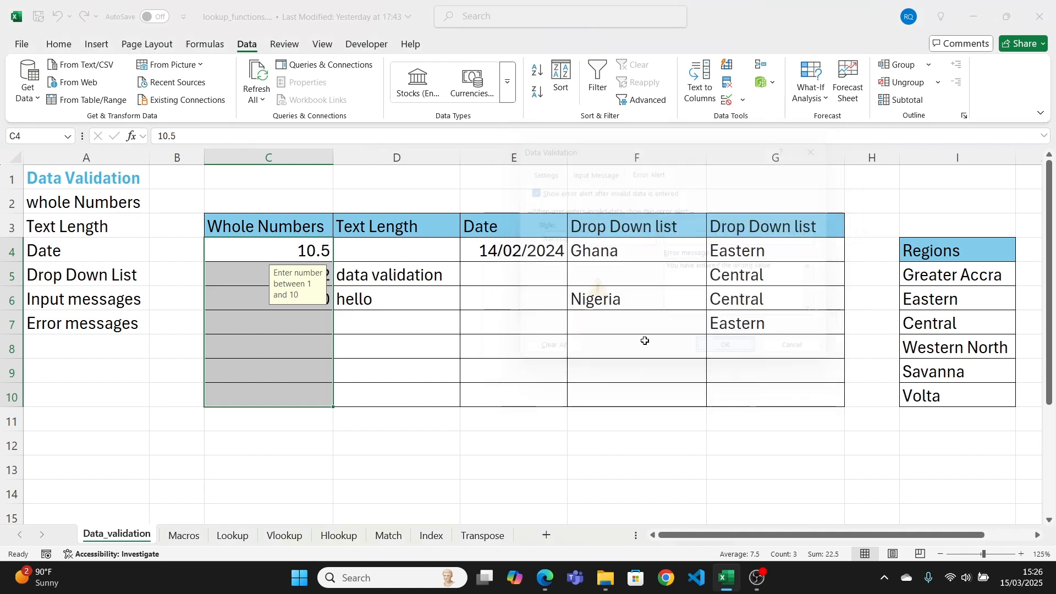
# - Test the Warning-style alert by entering 12 in cell C7 and accept the value despite the alert
pyautogui.click(317, 317)
pyautogui.write('12')
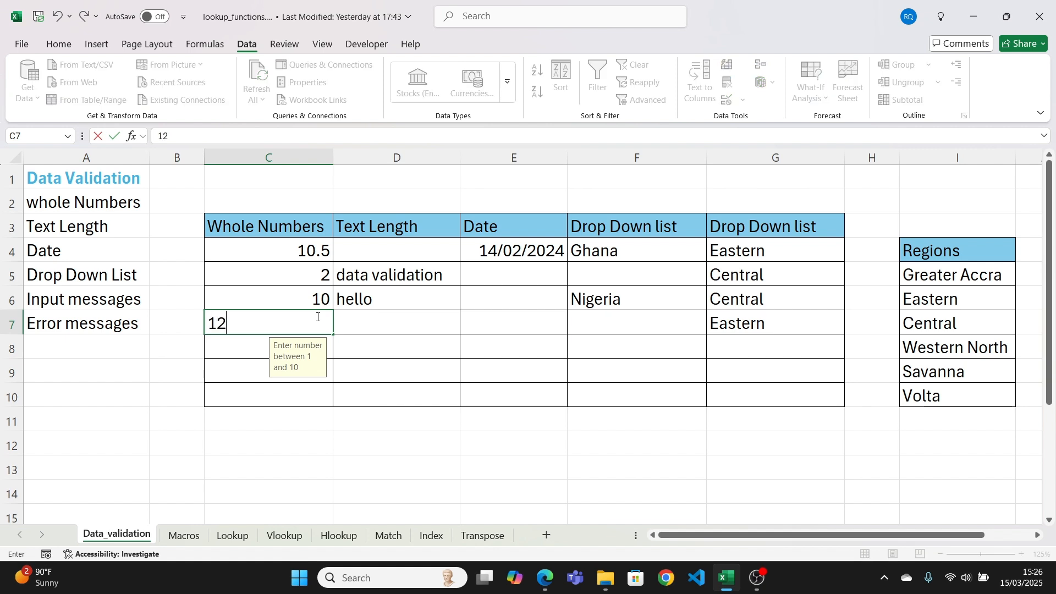
pyautogui.press('Return')
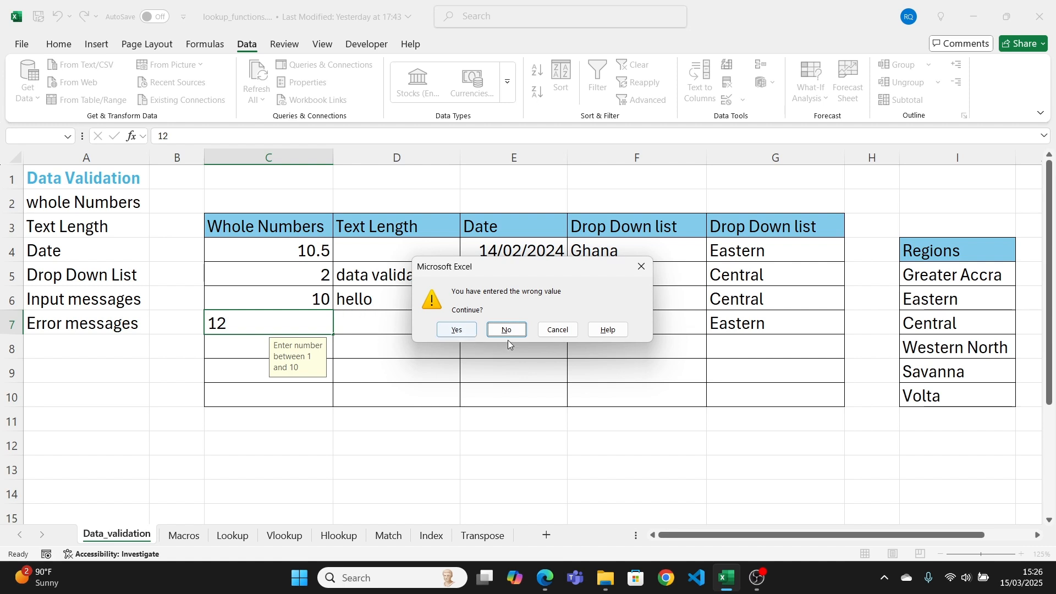
pyautogui.click(464, 335)
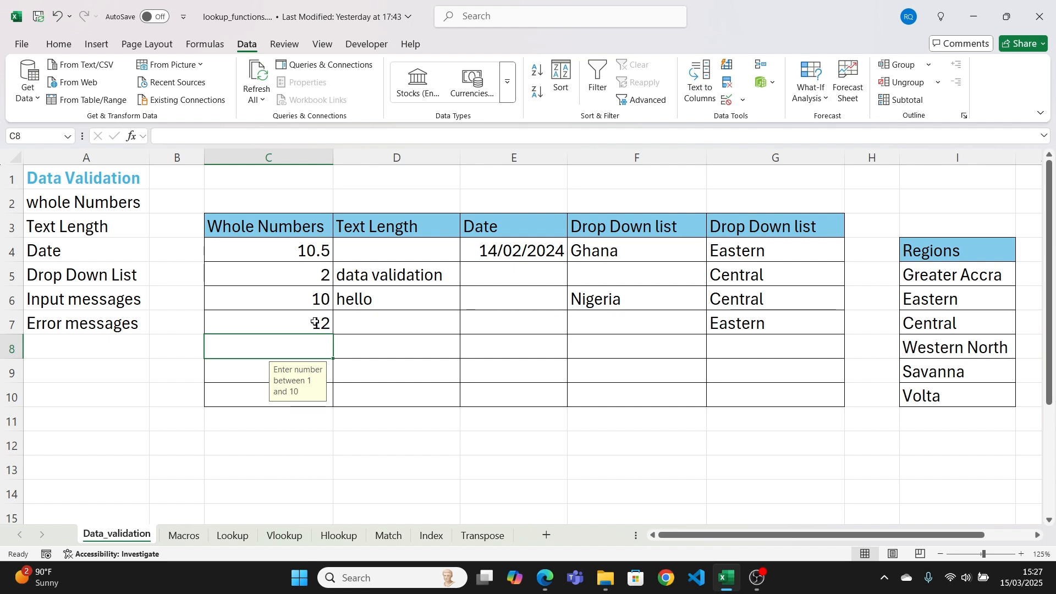
# - Change the error alert style of the whole-number rule on cells C4:C10 to Information
pyautogui.moveTo(283, 252); pyautogui.dragTo(290, 387)
pyautogui.click(725, 102)
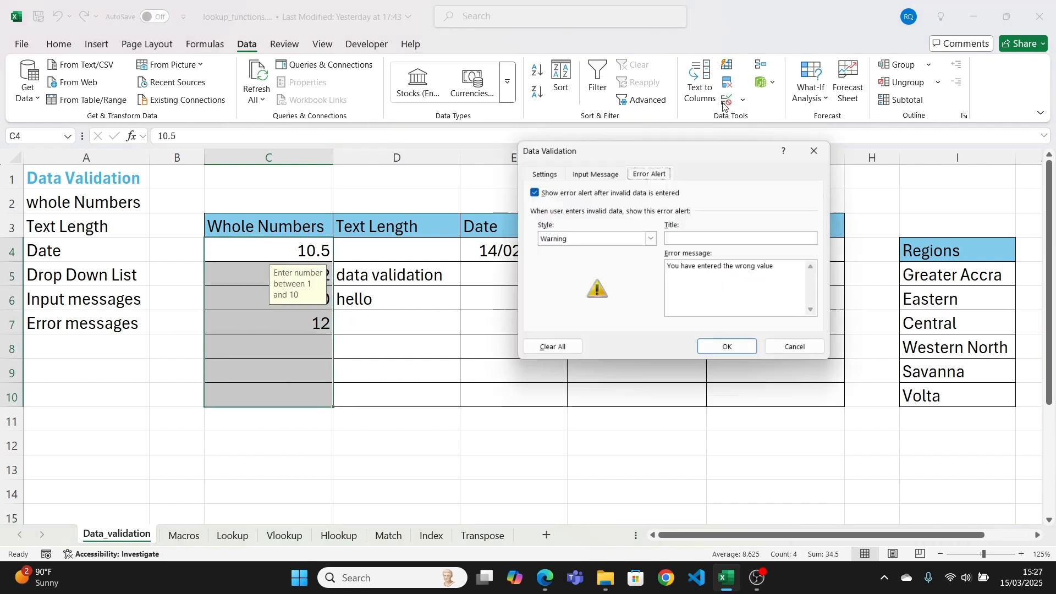
pyautogui.click(651, 238)
pyautogui.click(583, 269)
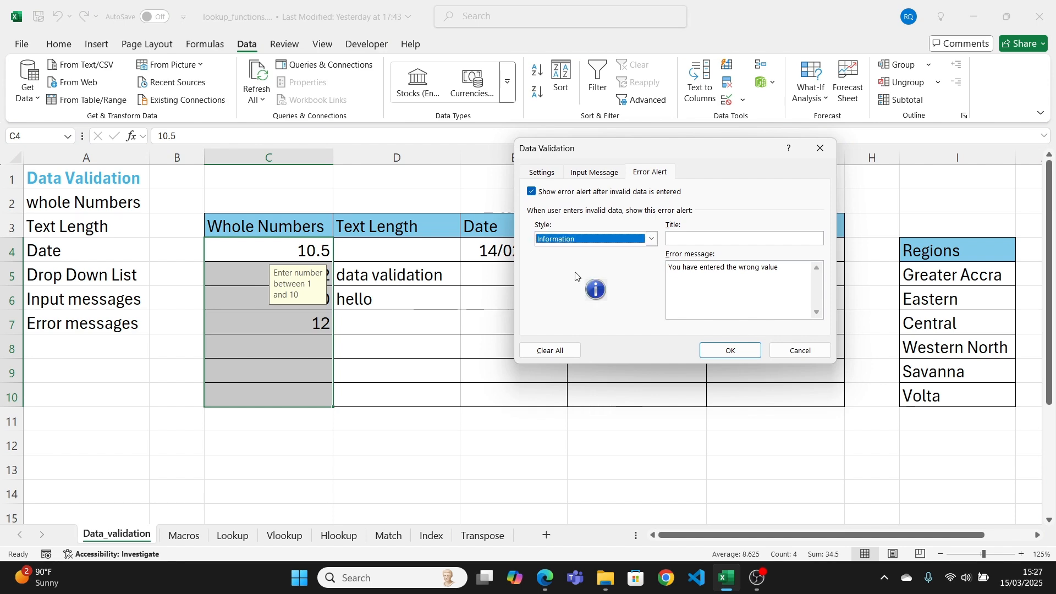
pyautogui.click(724, 350)
# - Test the Information-style alert by entering 13 in cell C8 and acknowledge the alert to keep the value
pyautogui.click(280, 351)
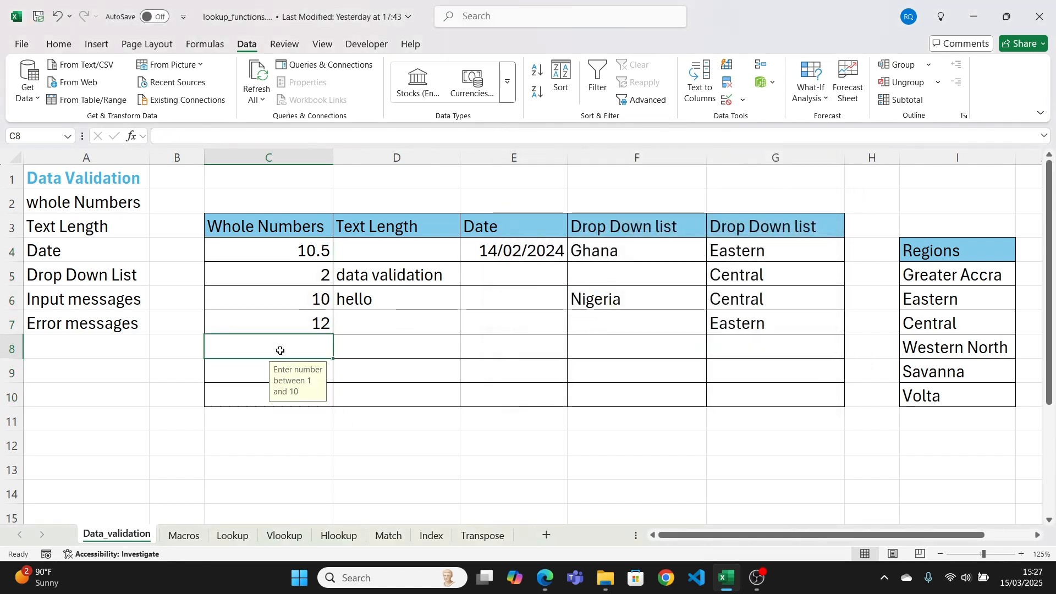
pyautogui.write('13')
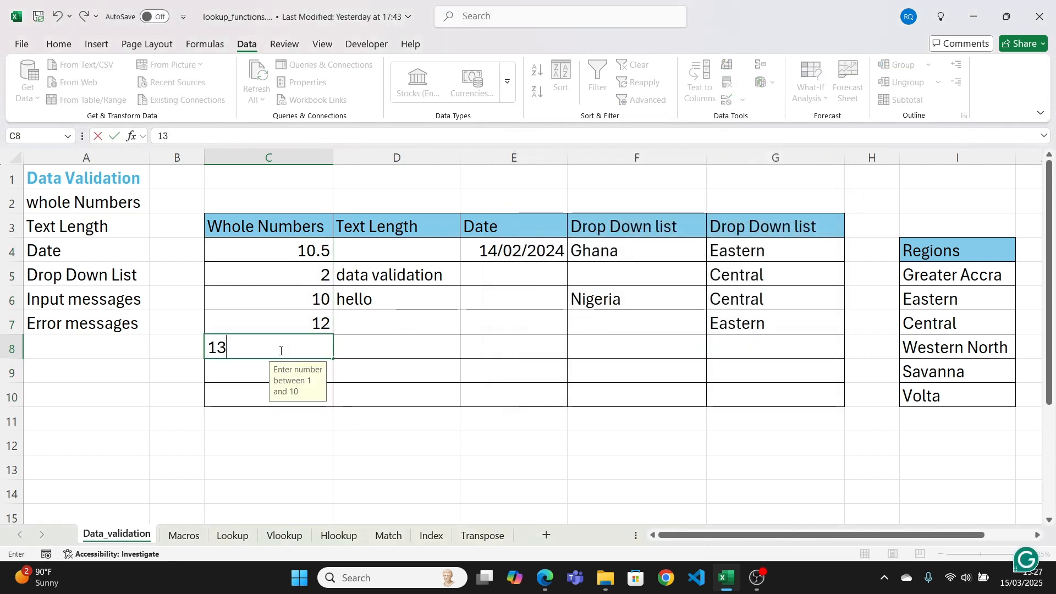
pyautogui.press('Return')
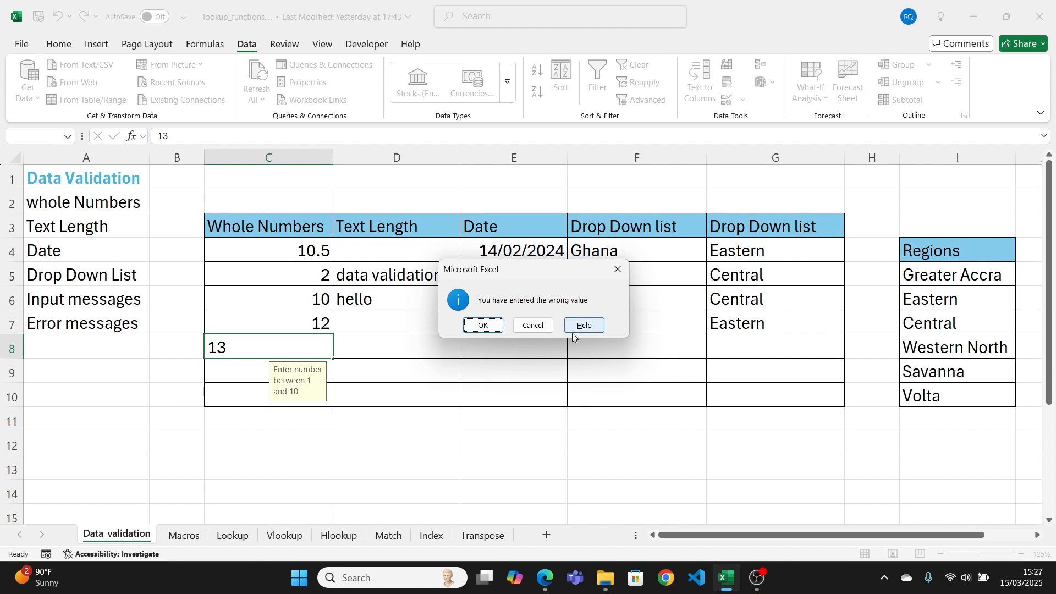
pyautogui.click(480, 326)
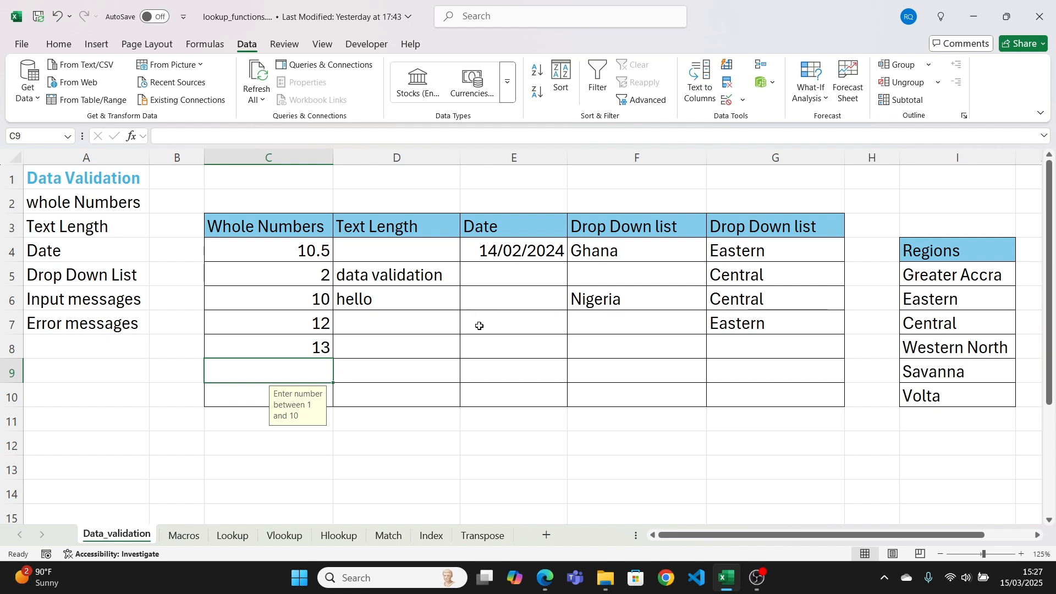
pyautogui.click(279, 303)
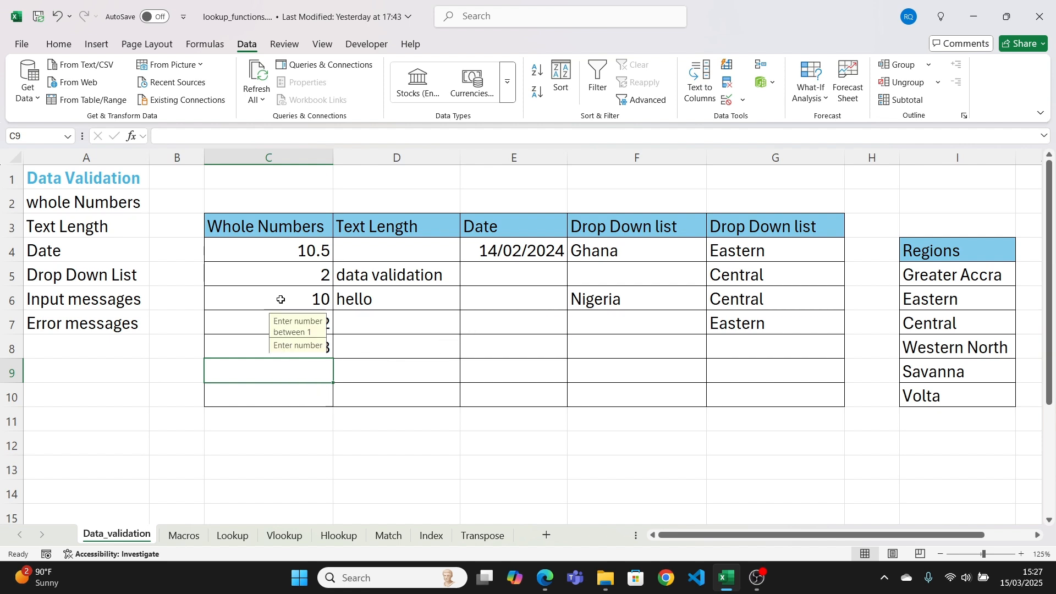
pyautogui.click(256, 321)
pyautogui.click(253, 341)
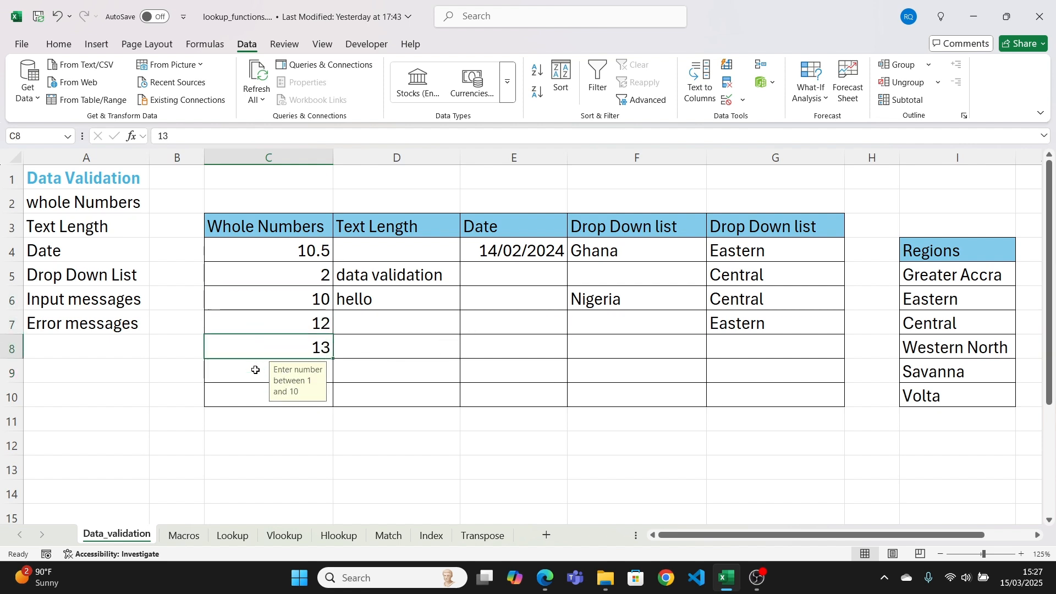
pyautogui.click(255, 370)
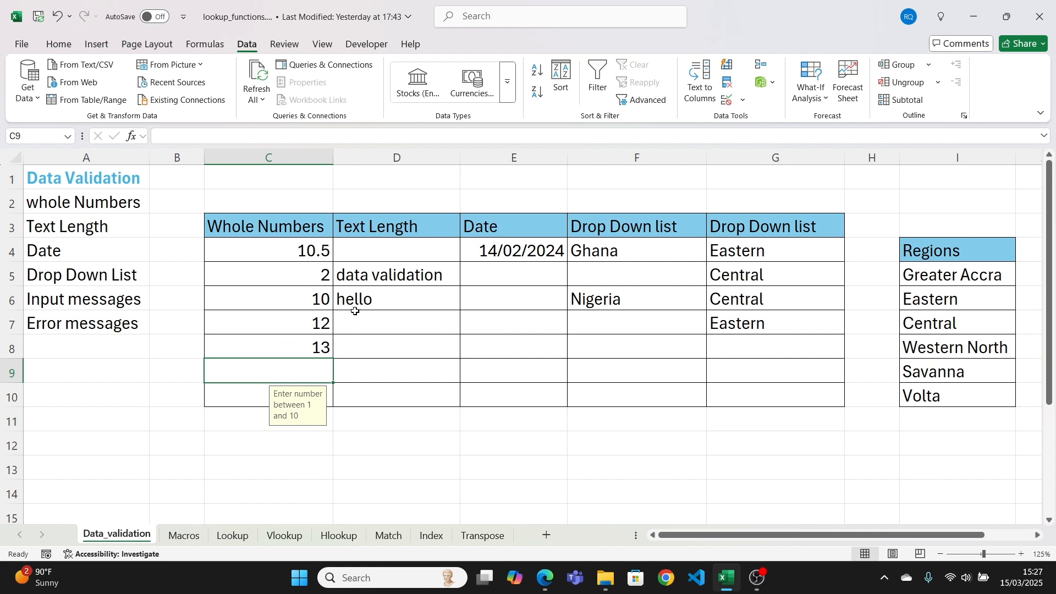
# - Set the error alert style of the whole-number rule on cells C4:C10 back to Stop
pyautogui.moveTo(274, 258); pyautogui.dragTo(286, 394)
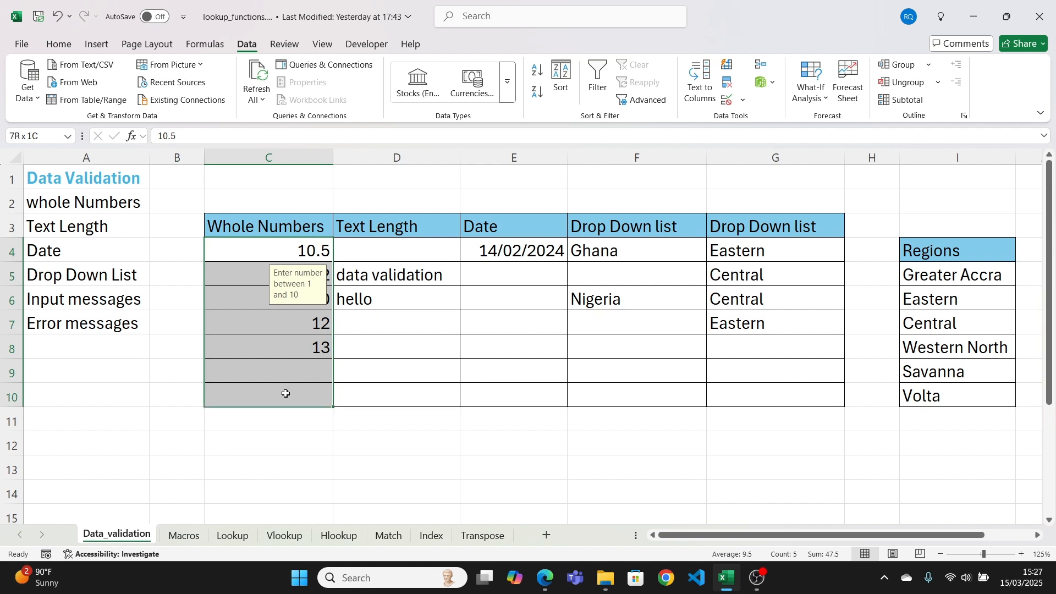
pyautogui.click(731, 101)
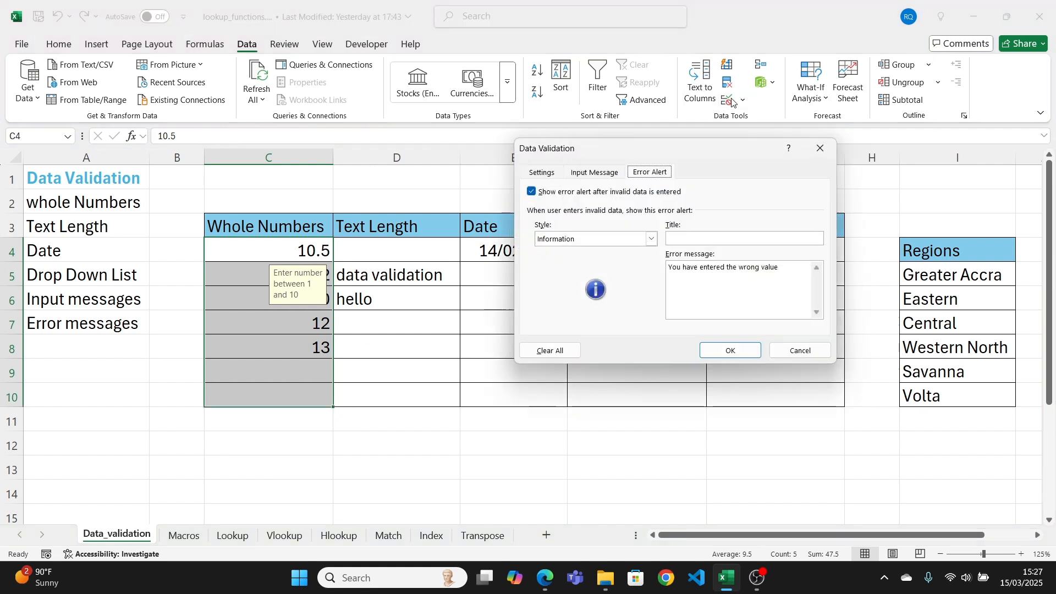
pyautogui.click(651, 240)
pyautogui.click(606, 250)
pyautogui.click(731, 351)
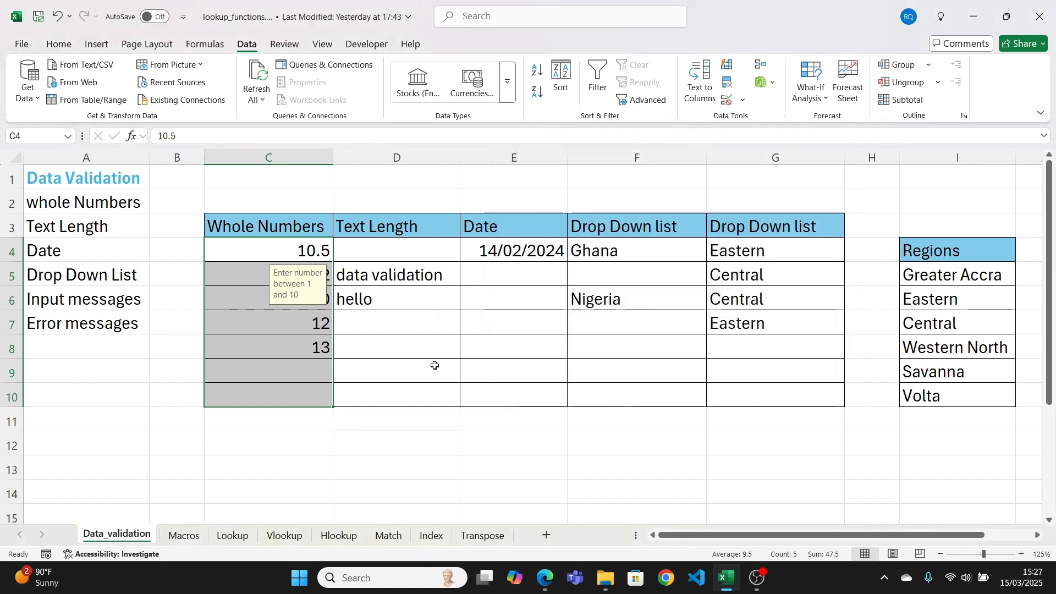
pyautogui.click(248, 364)
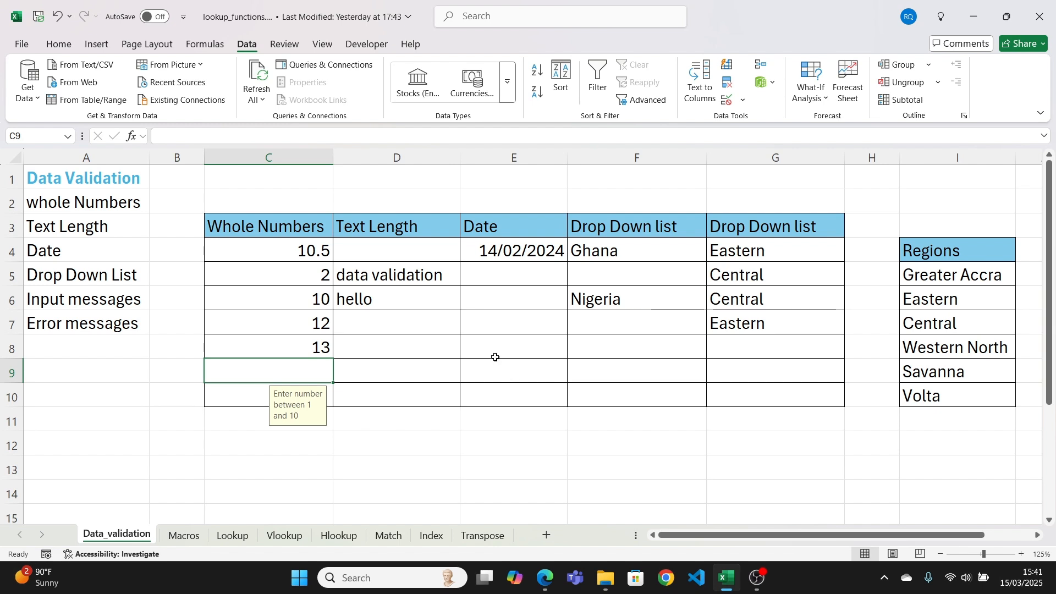
pyautogui.click(283, 265)
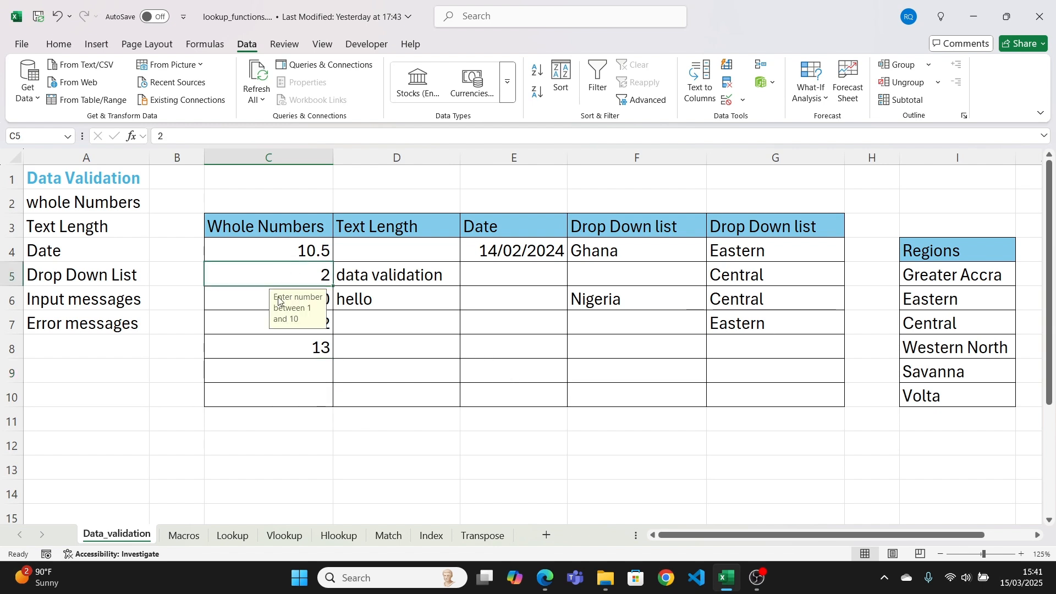
pyautogui.click(255, 297)
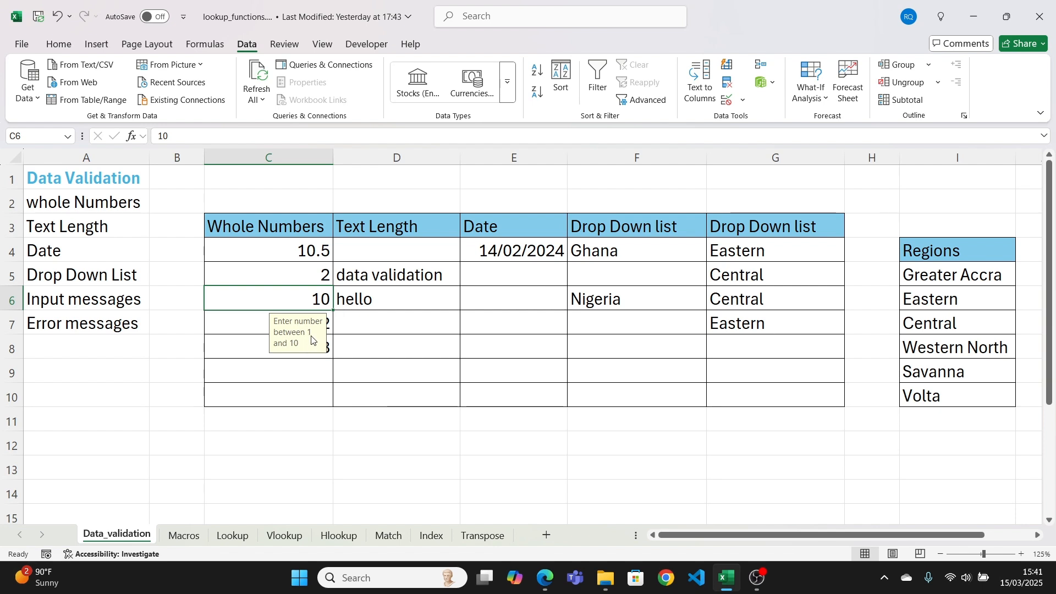
pyautogui.click(263, 253)
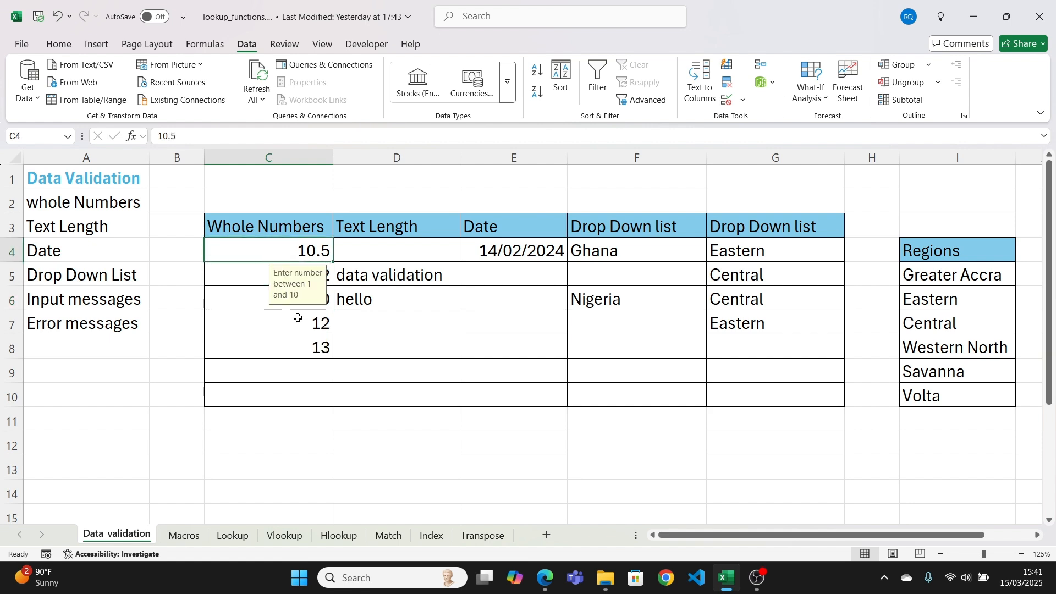
pyautogui.click(280, 327)
pyautogui.click(257, 347)
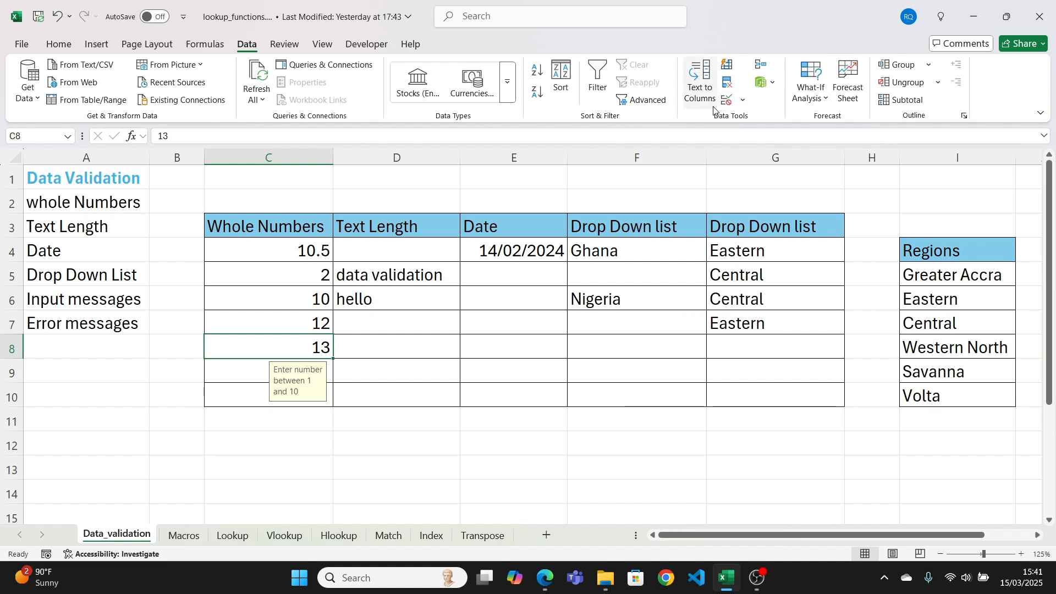
# - Circle the invalid data on the Data_validation sheet
pyautogui.click(743, 102)
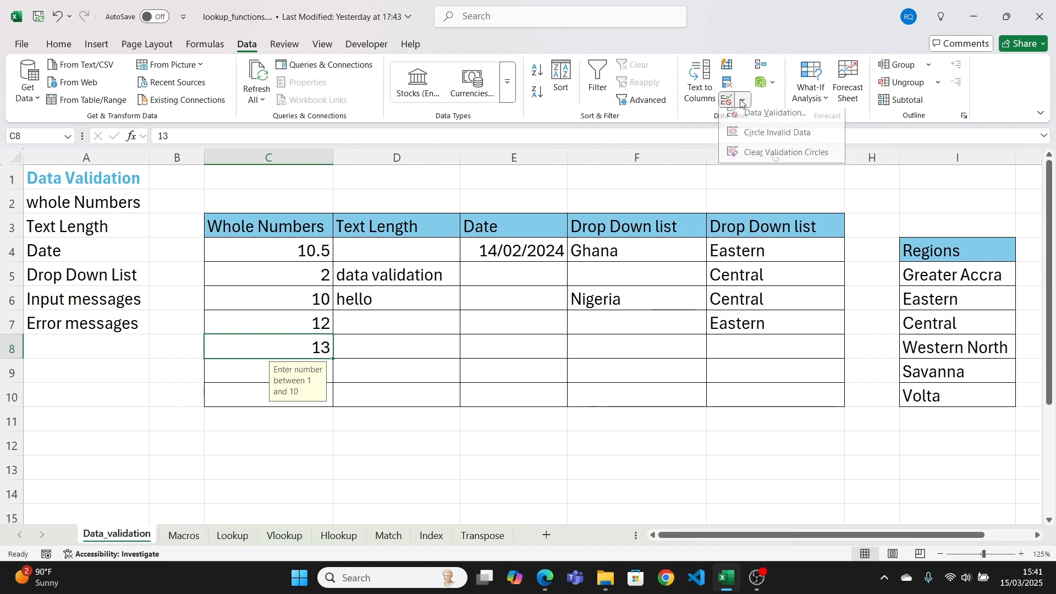
pyautogui.click(777, 139)
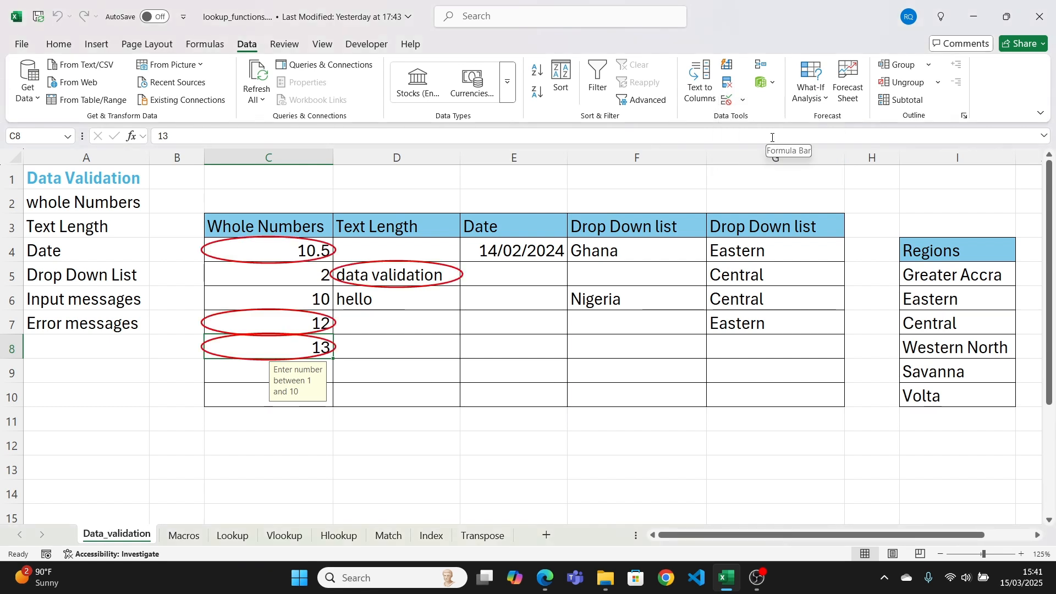
pyautogui.click(742, 101)
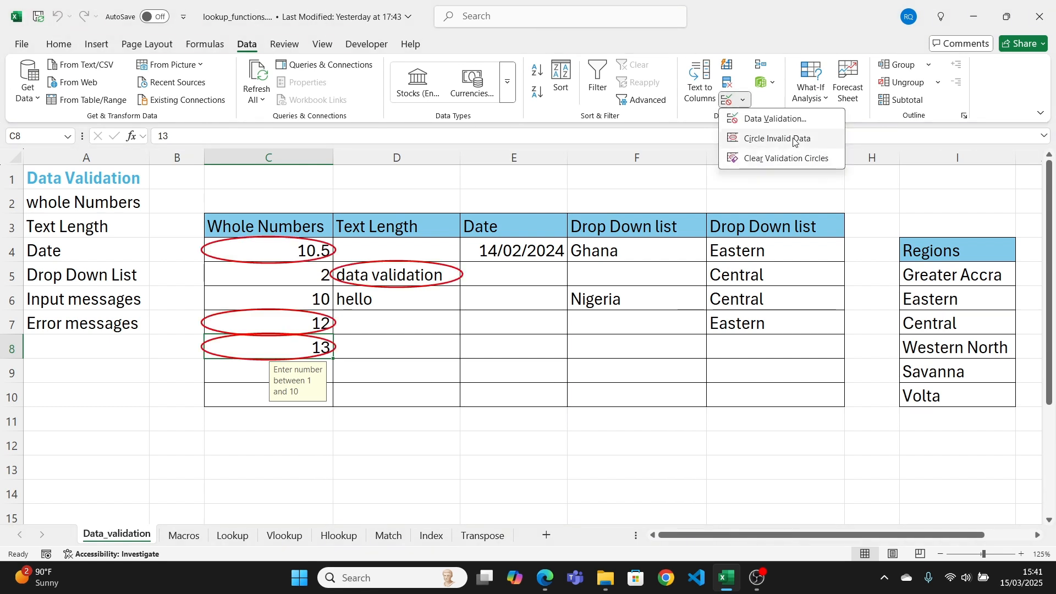
pyautogui.click(655, 262)
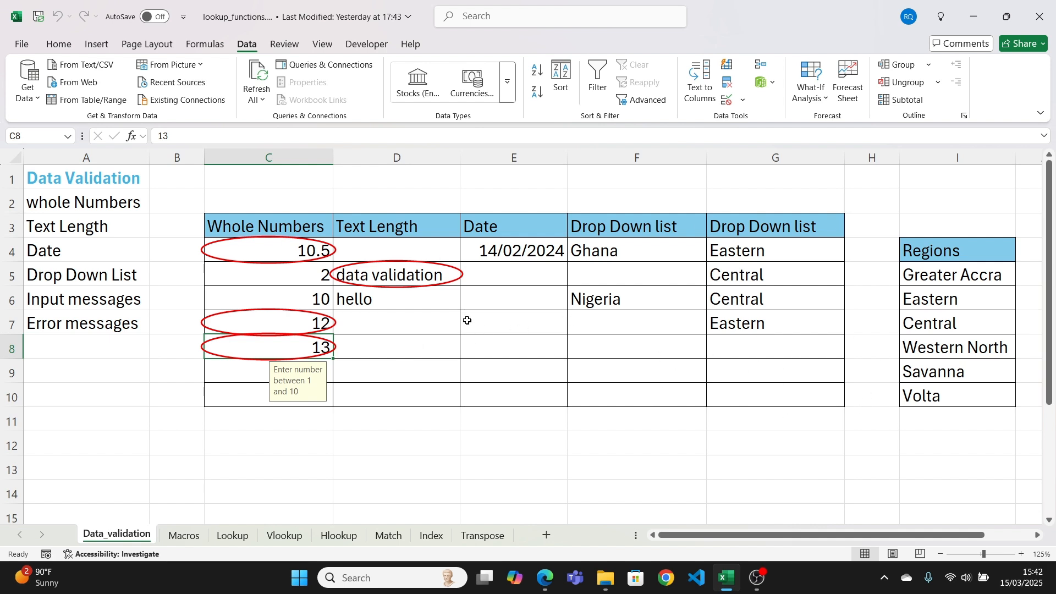
# - Correct the circled value in cell C7 to 10 and clear the remaining validation circles
pyautogui.click(322, 323)
pyautogui.write('10')
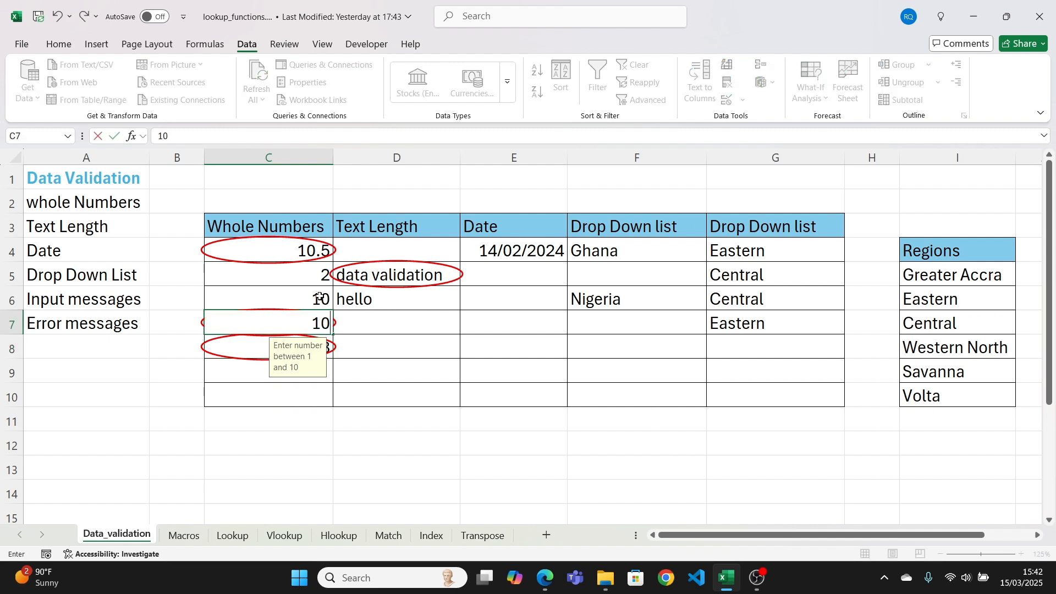
pyautogui.press('Return')
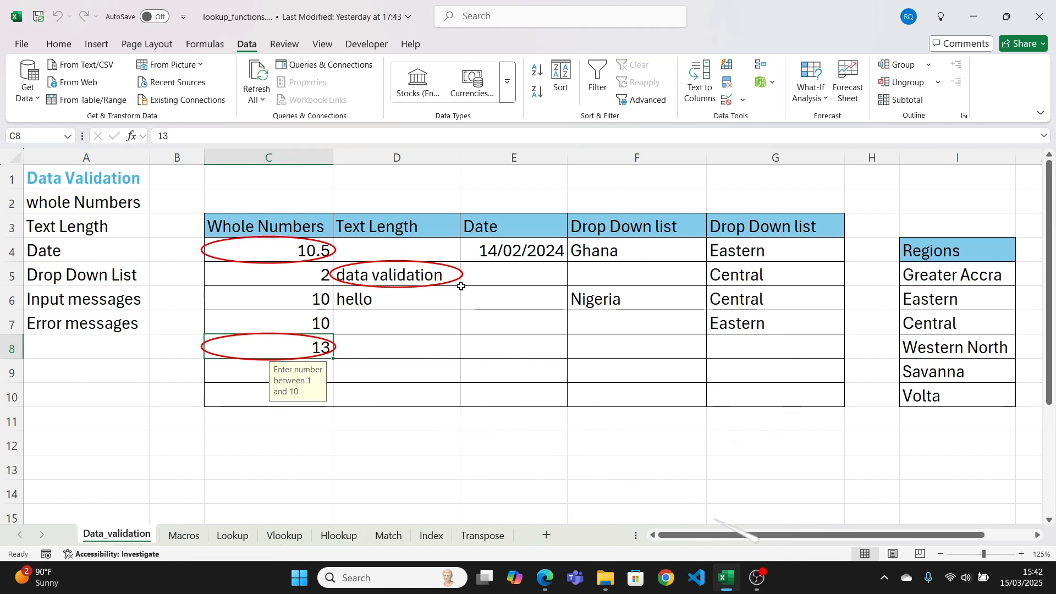
pyautogui.click(744, 101)
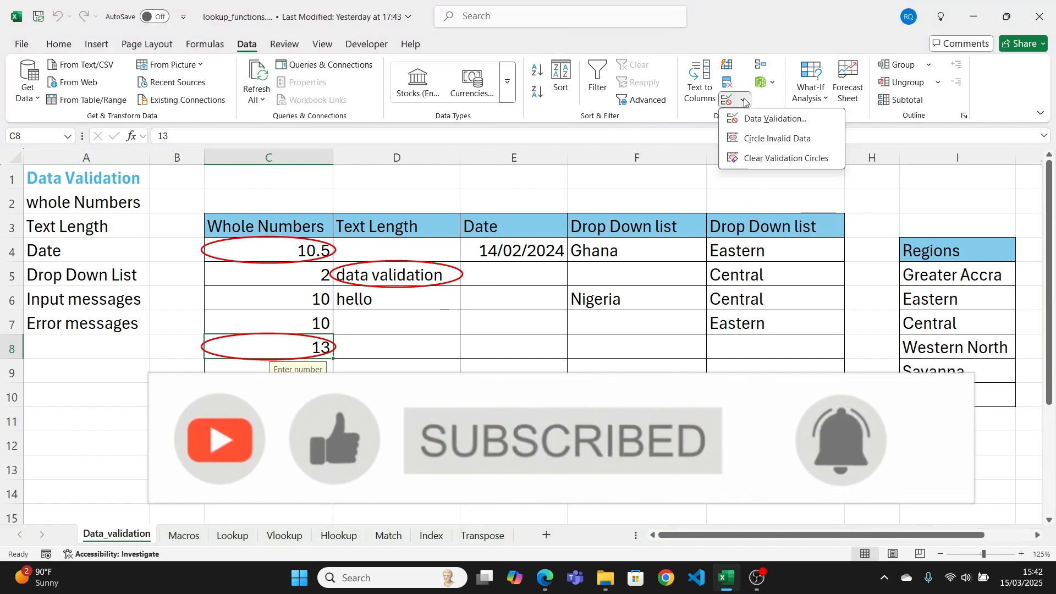
pyautogui.click(780, 160)
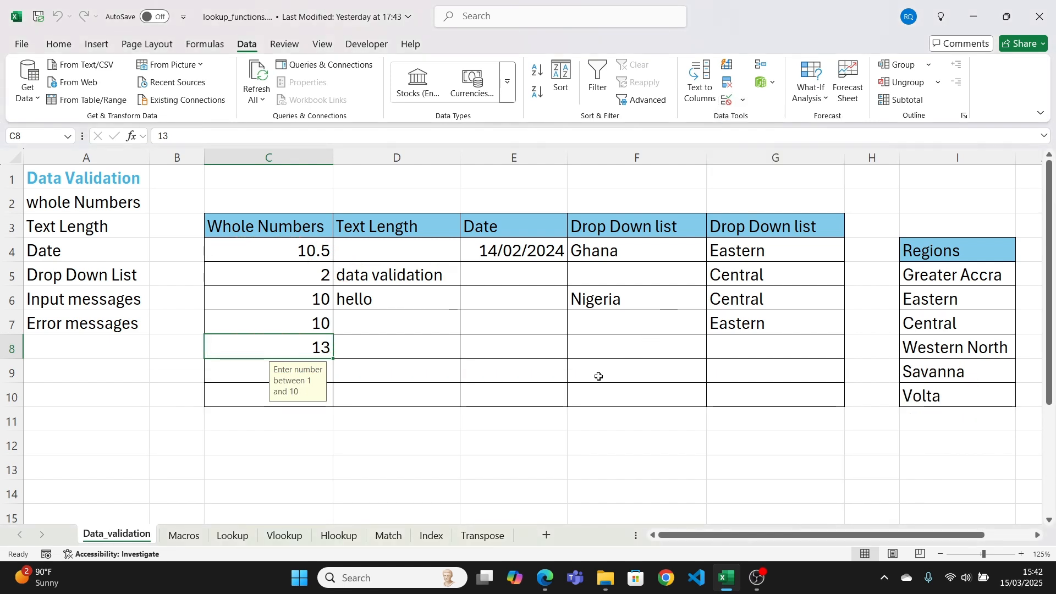